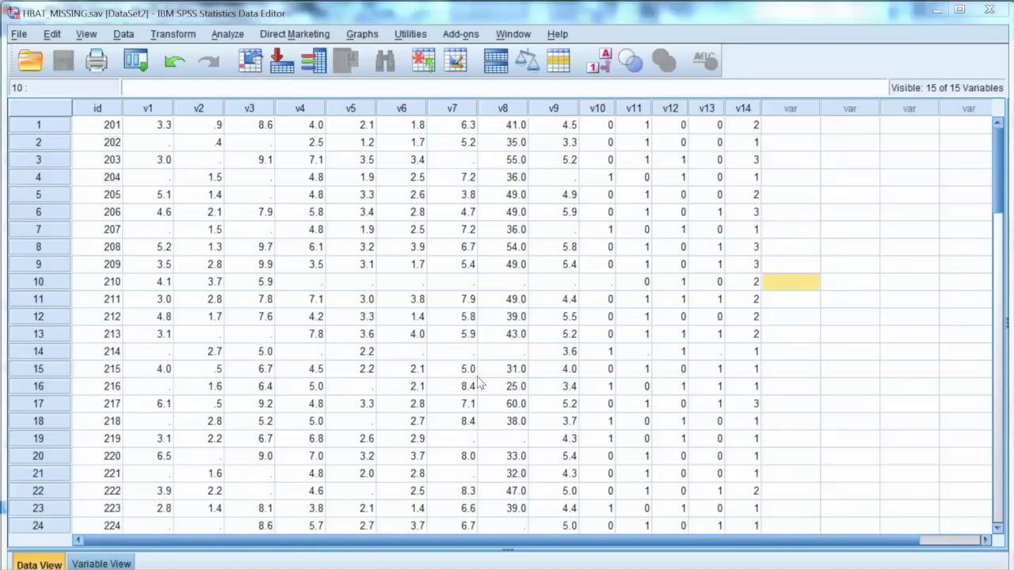
Glance at the variable definitions, then step through missing v1–v3 and v7 values in rows 2–5.
key(ctrl+t)
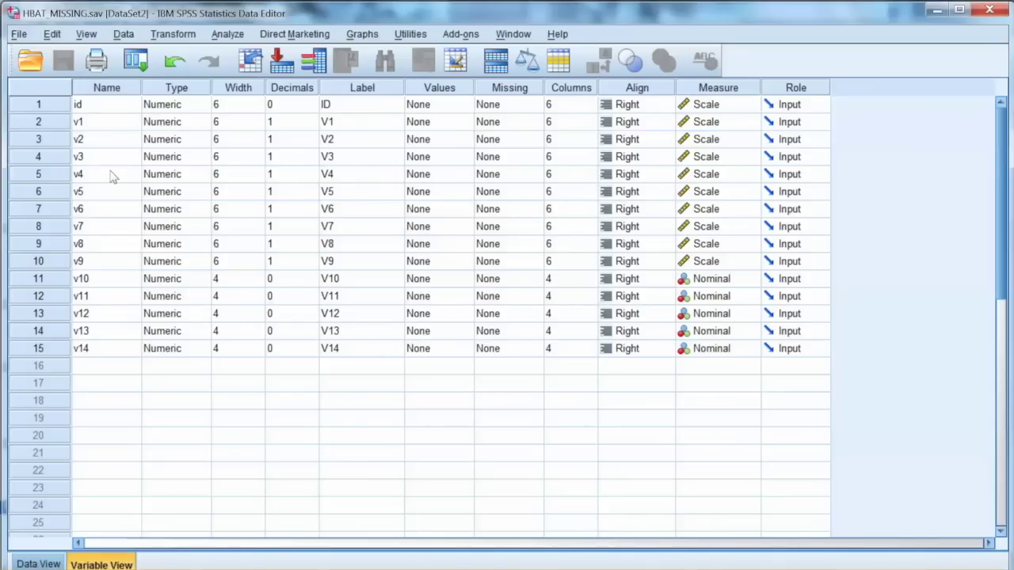
key(ctrl+t)
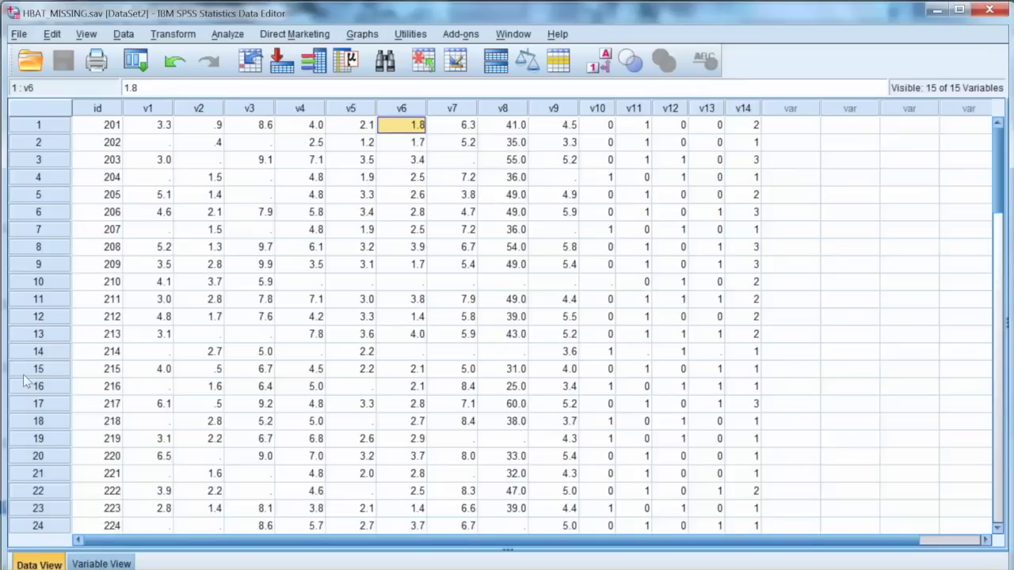
key(Right)
key(Right)
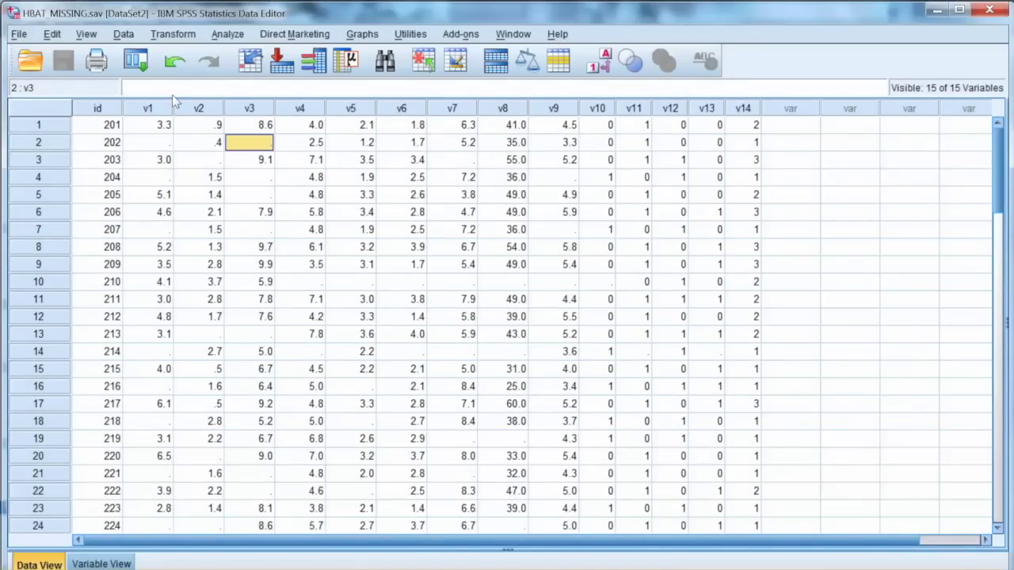
key(Down)
key(Right)
key(Right)
key(Right)
key(Right)
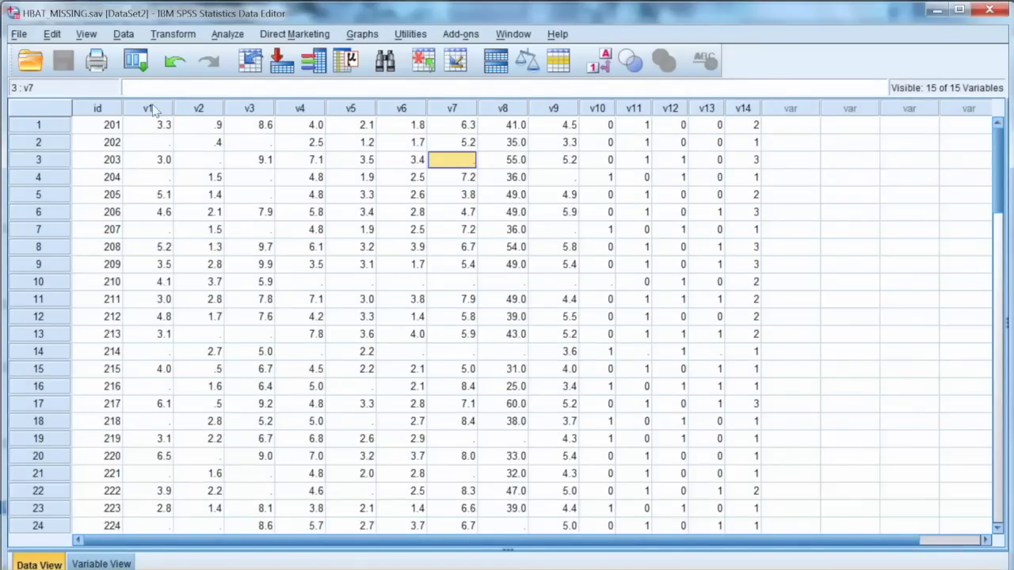
key(Left)
key(Left)
key(Left)
key(Left)
key(Left)
key(Down)
key(Left)
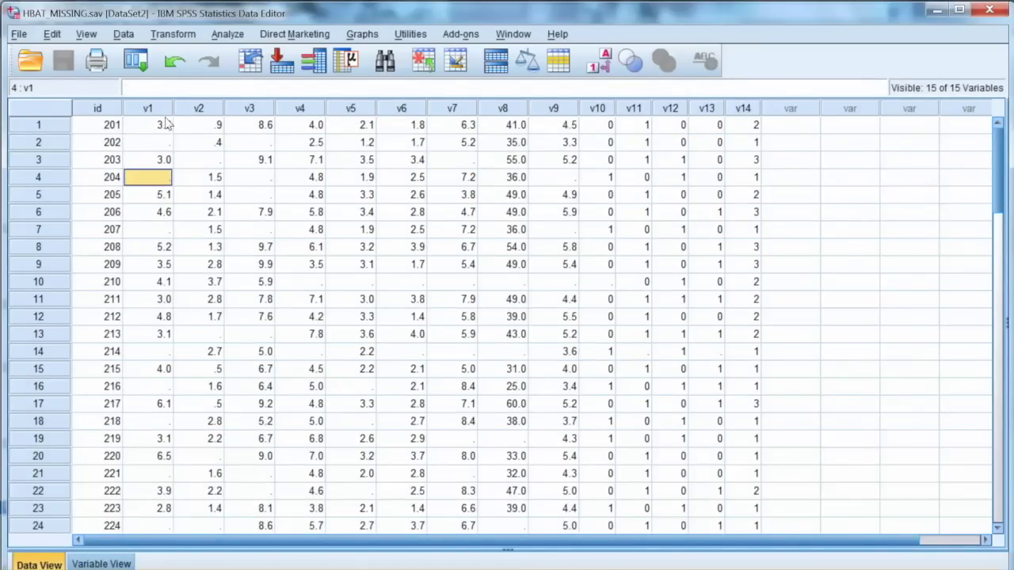
key(Right)
key(Right)
key(Down)
Inspect the missing v9, v8 and v1 values in rows 2–10, then bring up the Analyze menu.
key(Up)
key(Right)
key(Right)
key(Right)
key(Right)
key(Right)
key(Right)
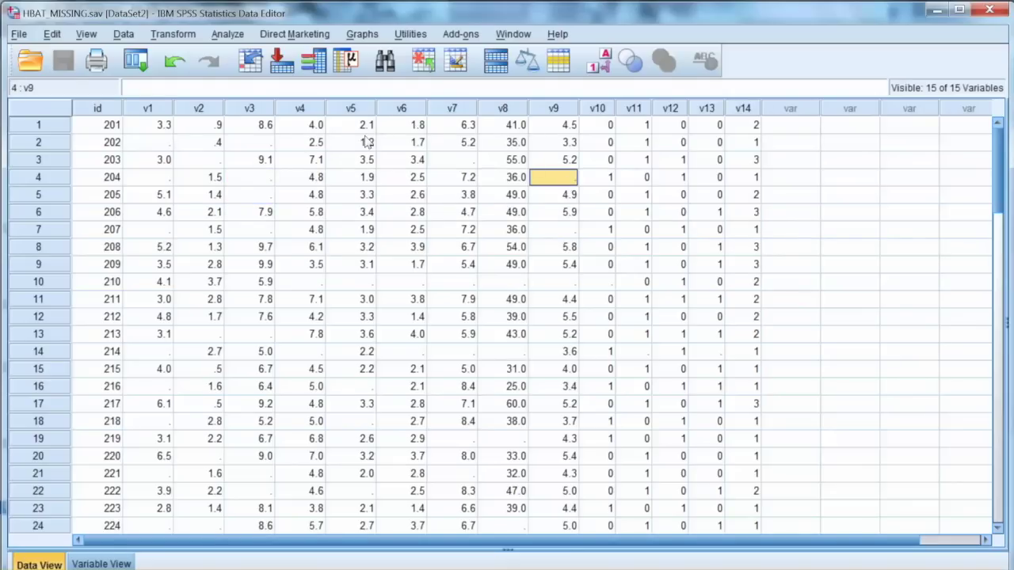
key(Down)
key(Down)
key(Down)
key(Down)
key(Down)
key(Down)
key(Left)
key(Left)
key(Left)
key(Left)
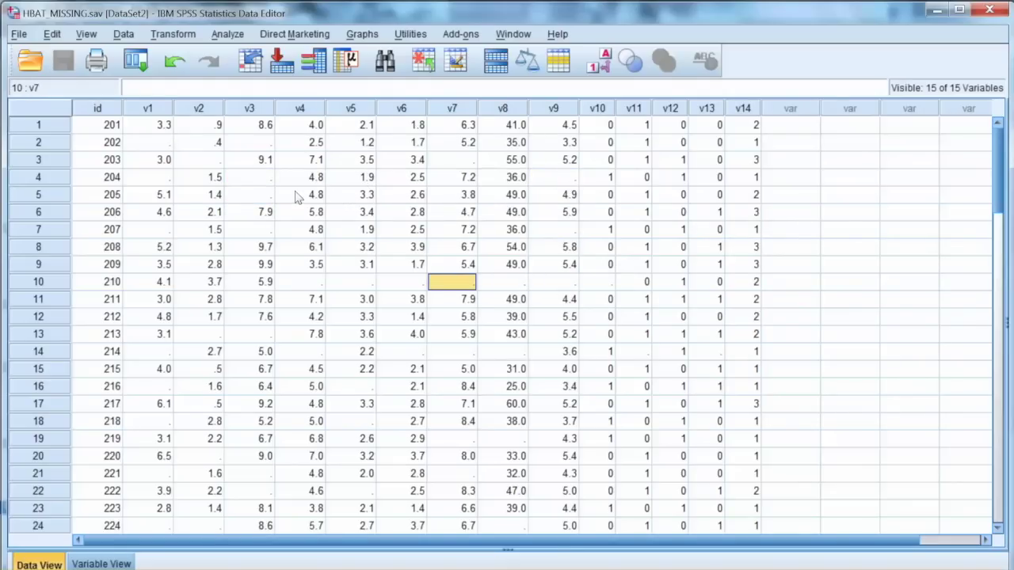
key(Left)
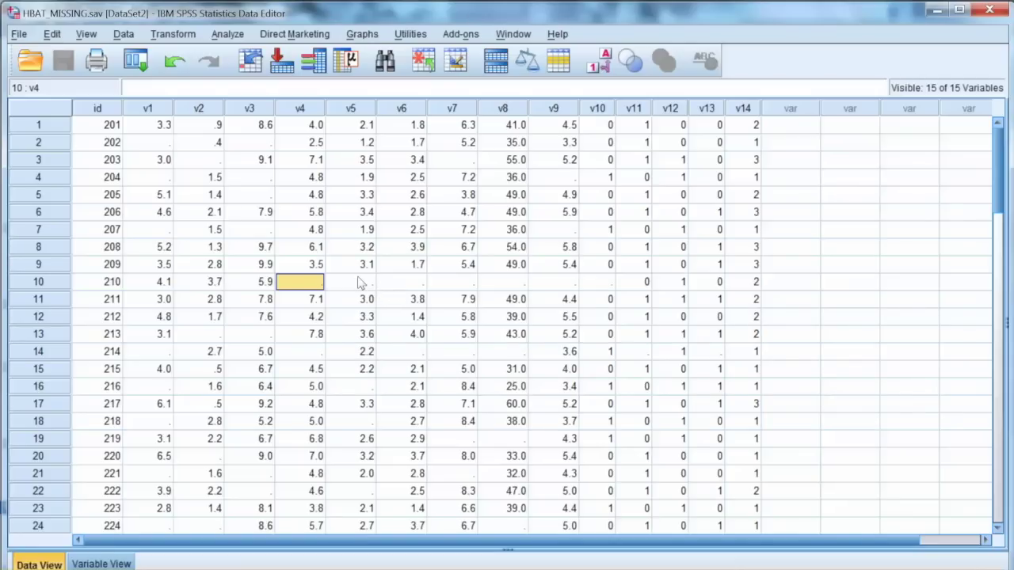
scroll(536, 420, down, 10)
scroll(535, 419, down, 6)
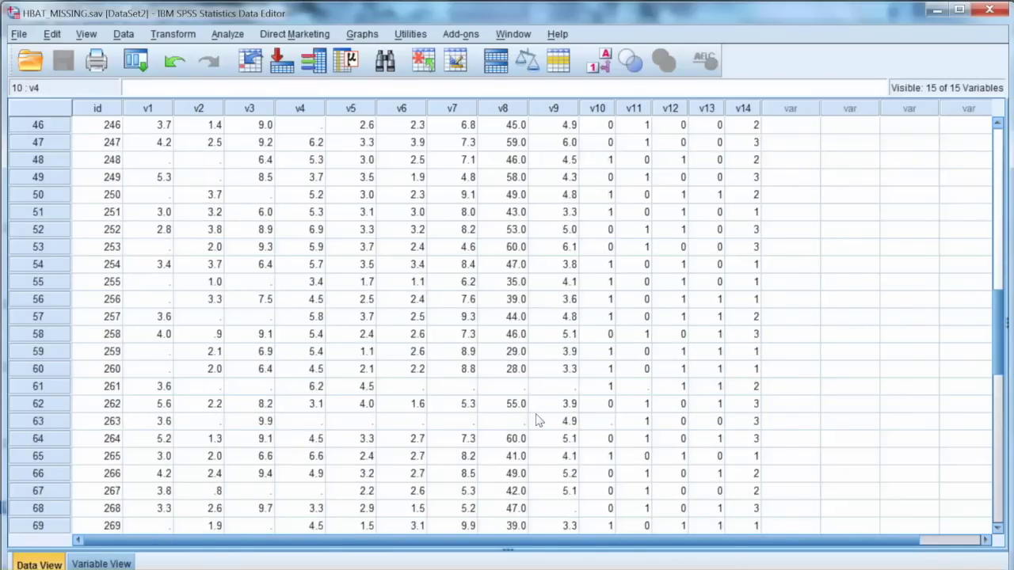
scroll(535, 419, up, 16)
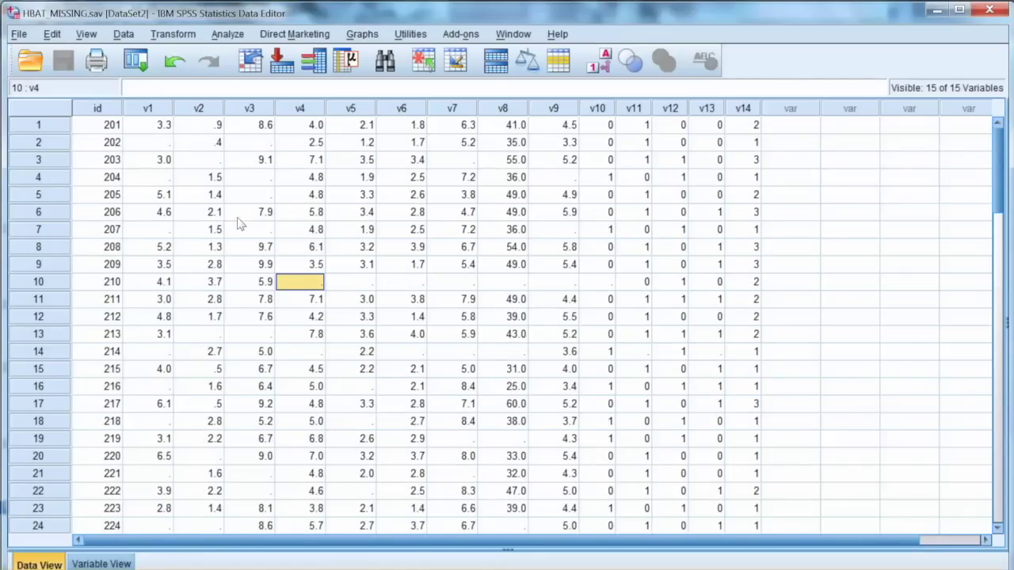
click(147, 142)
click(152, 179)
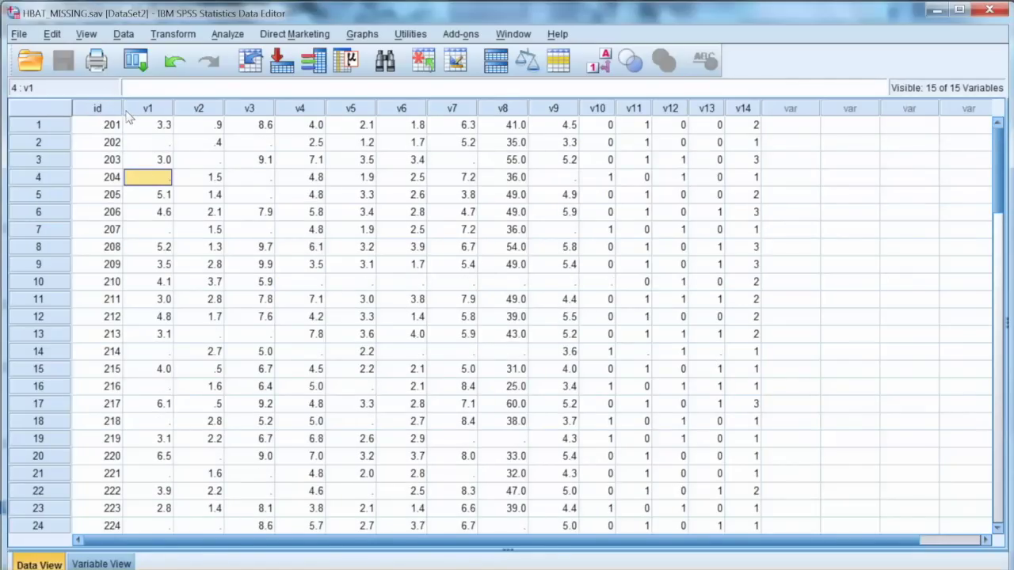
key(Down)
key(Down)
key(Down)
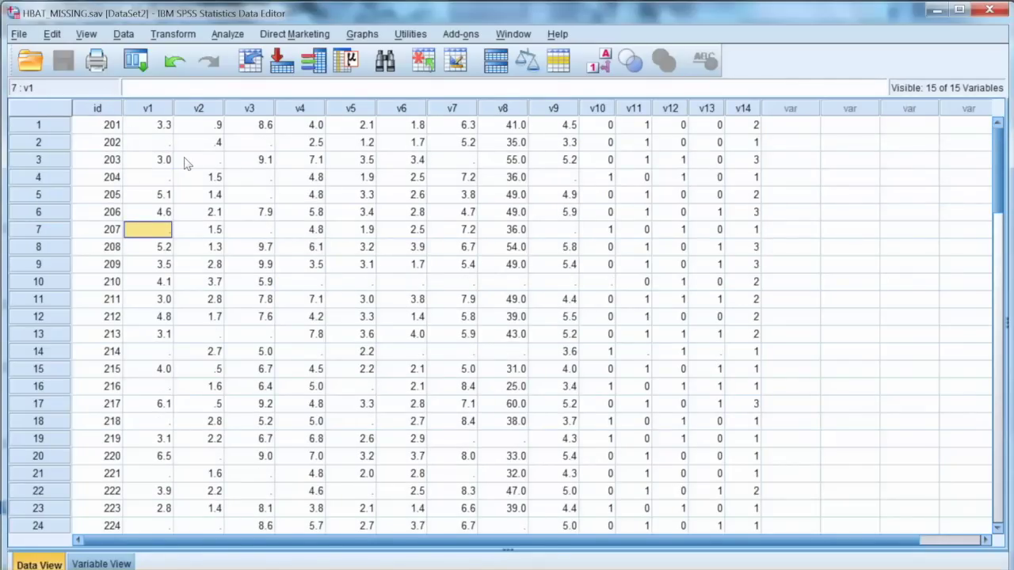
click(791, 142)
click(228, 34)
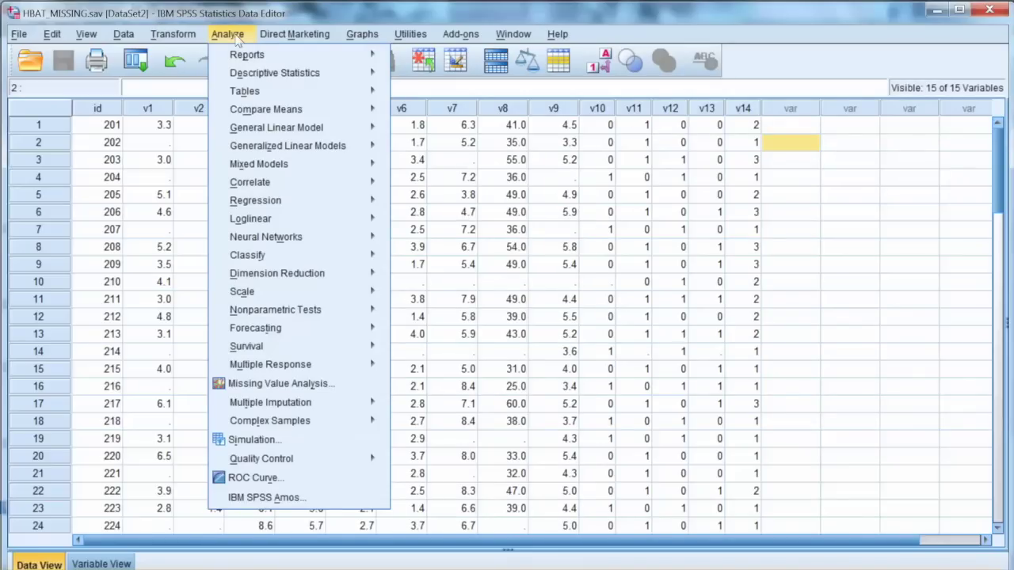
Start Missing Value Analysis with ID as case labels, V1–V9 quantitative, V10–V14 categorical, EM unchecked.
key(Escape)
key(alt+a)
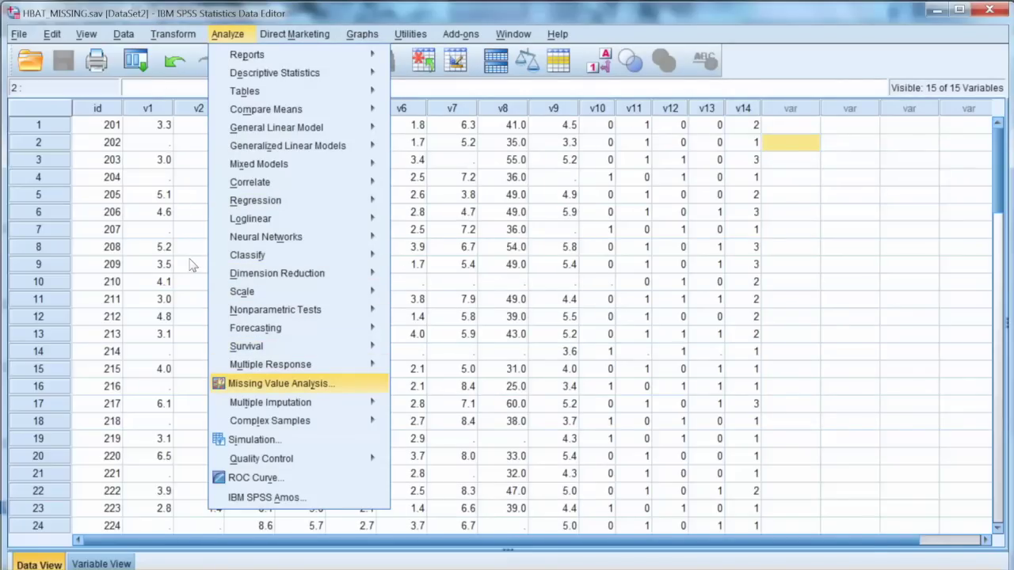
key(Return)
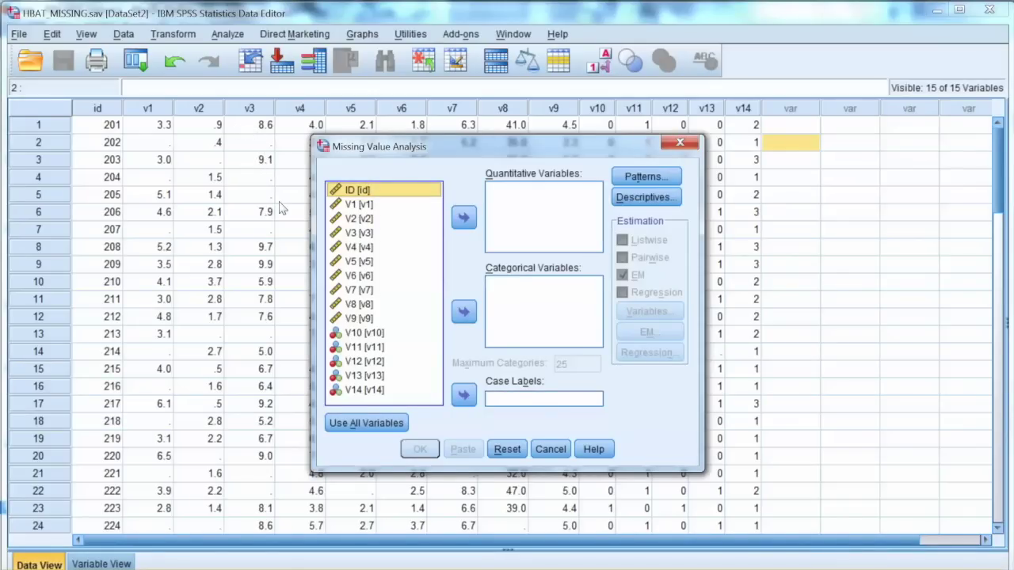
key(alt+b)
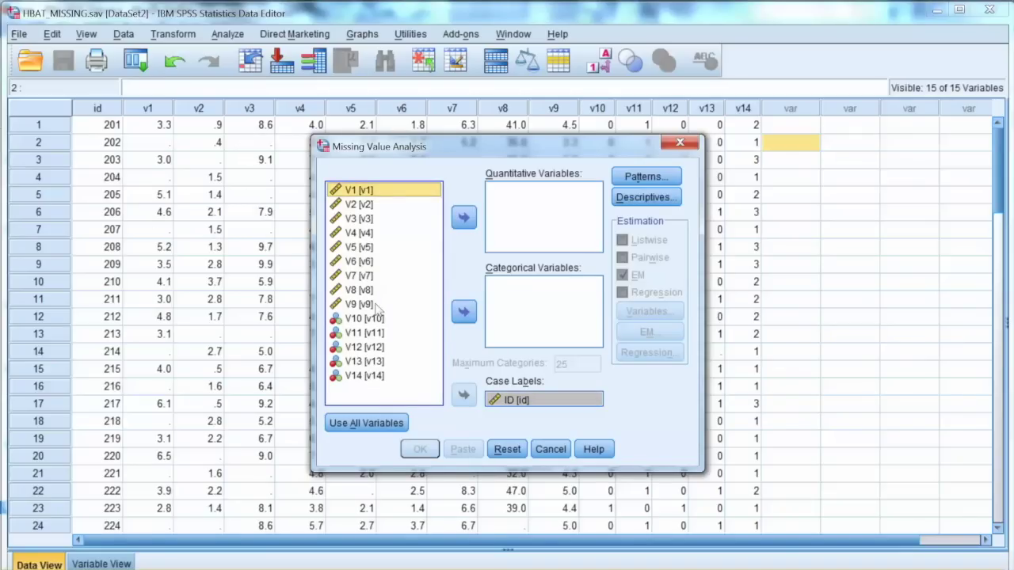
key(shift+Down)
key(shift+Down)
key(shift+Down)
key(shift+Down)
key(shift+Down)
key(shift+Down)
key(shift+Down)
key(shift+Down)
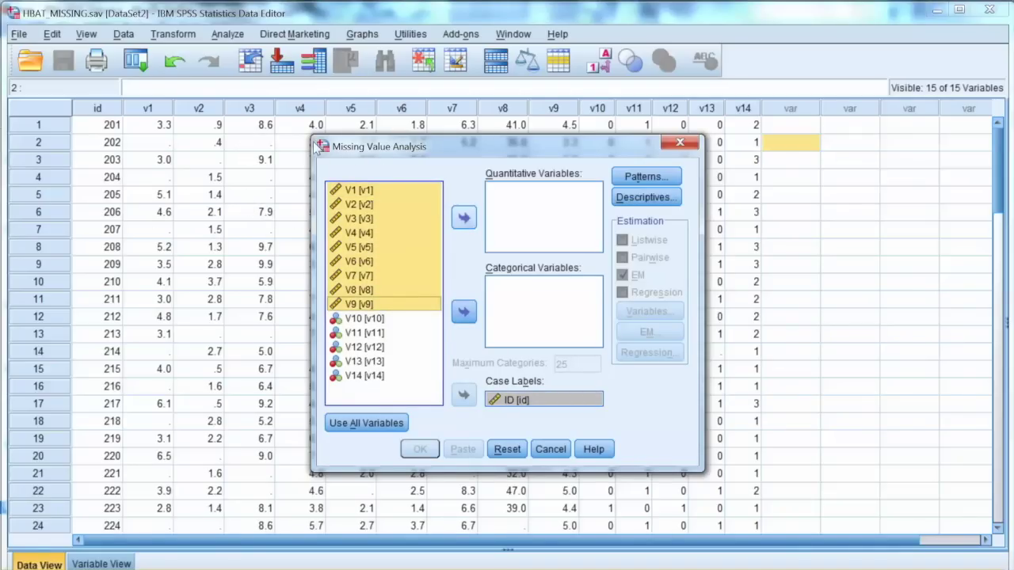
key(alt+q)
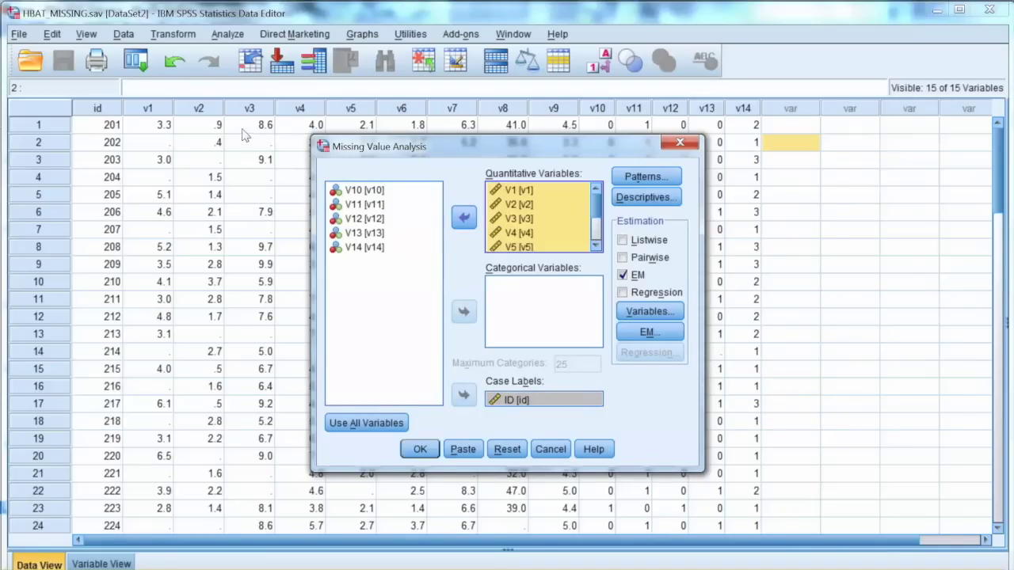
key(shift+Down)
key(shift+Down)
key(shift+Down)
key(shift+Down)
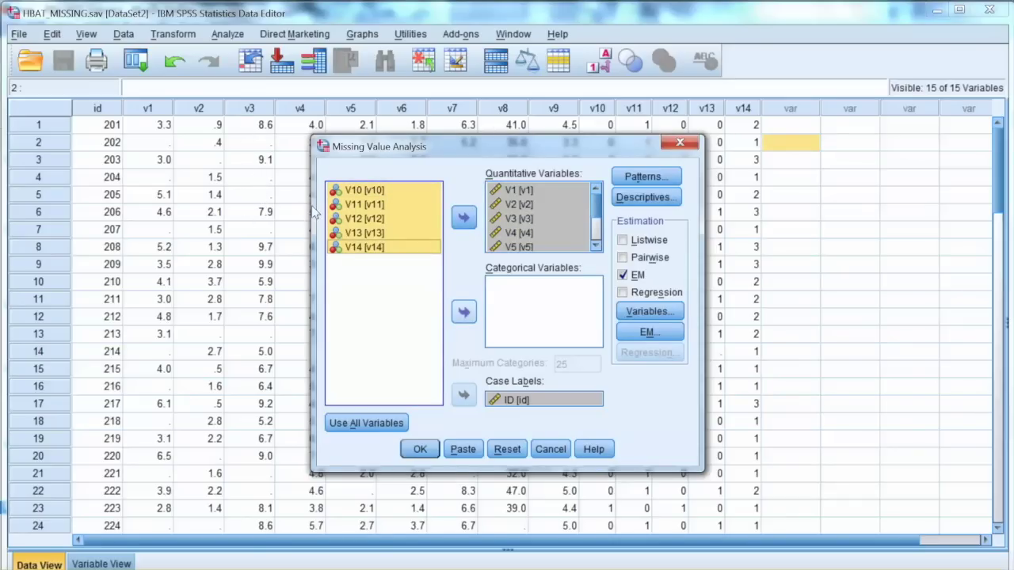
key(alt+c)
key(alt+e)
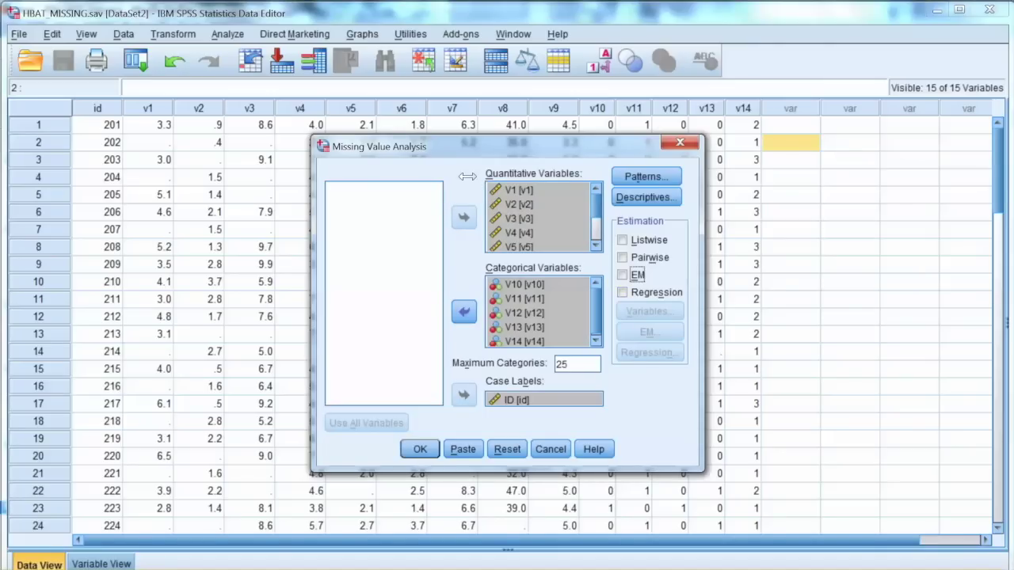
key(alt+t)
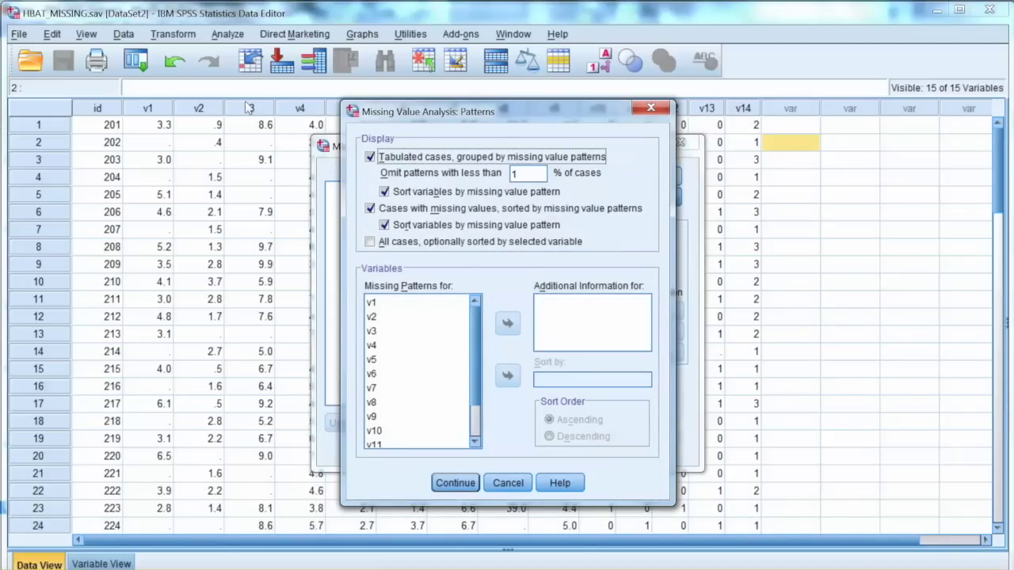
Show tabulated cases and cases with missing values sorted by pattern, and keep univariate statistics.
key(space)
key(Tab)
key(space)
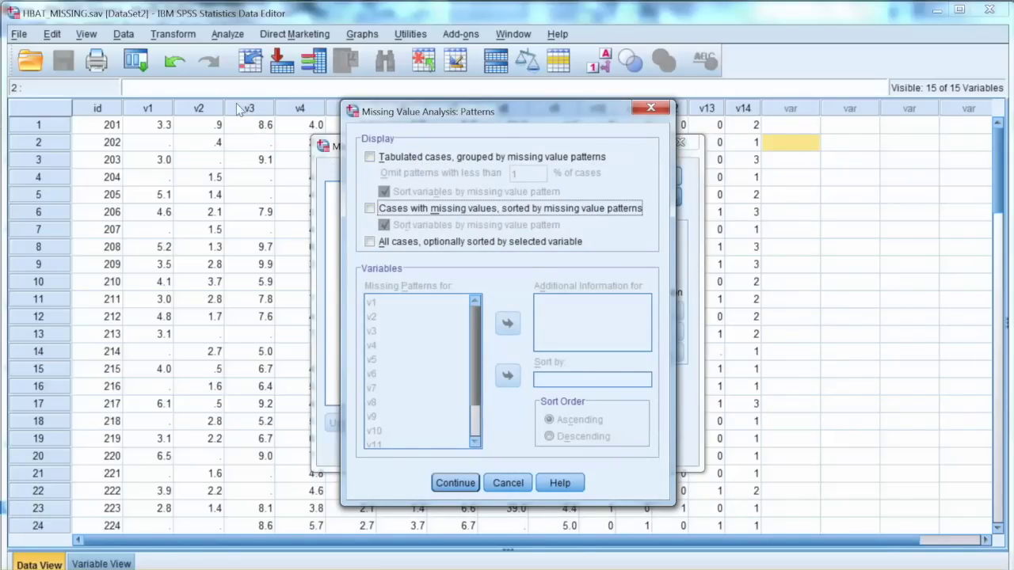
click(377, 156)
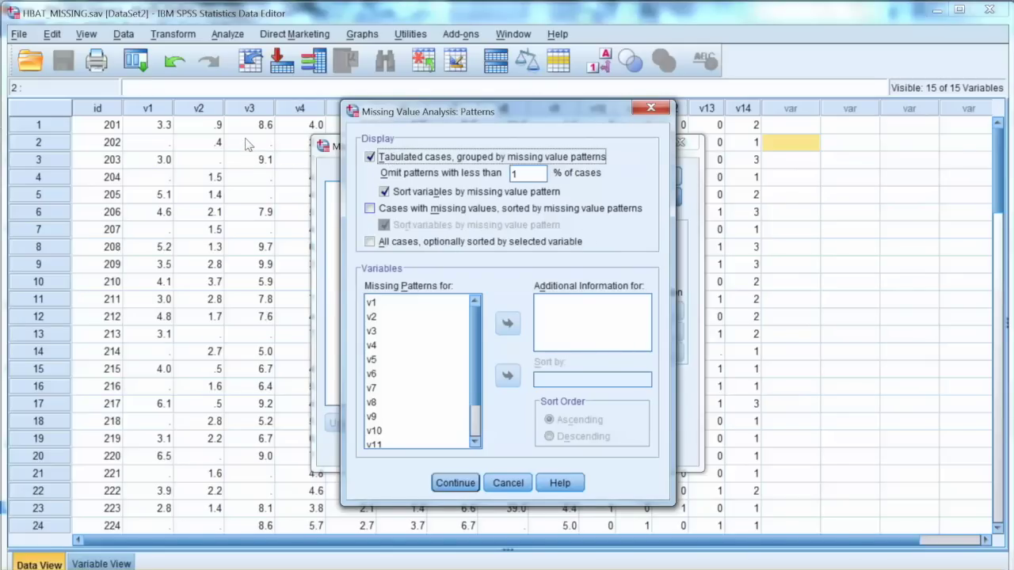
key(alt+m)
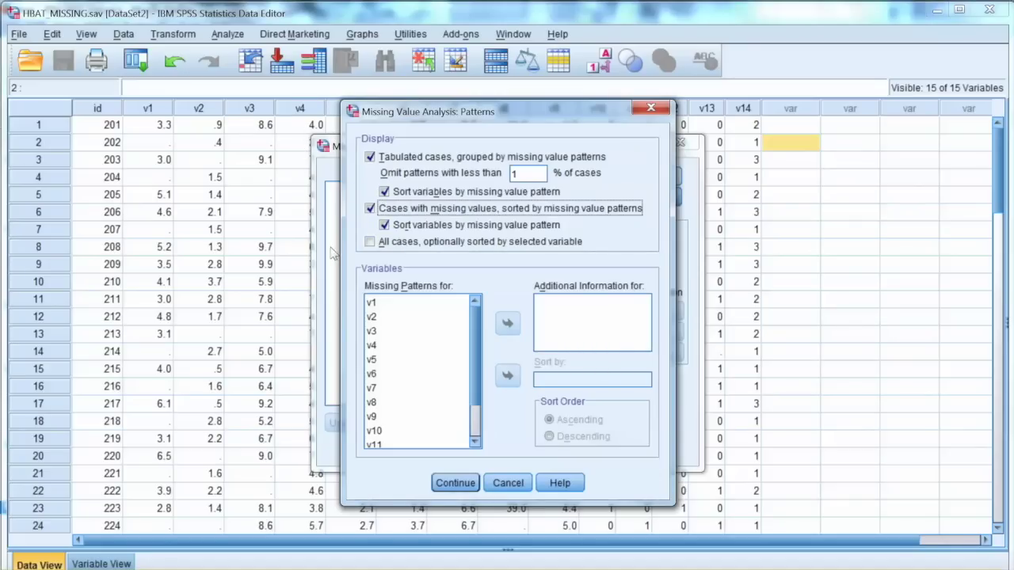
key(alt+c)
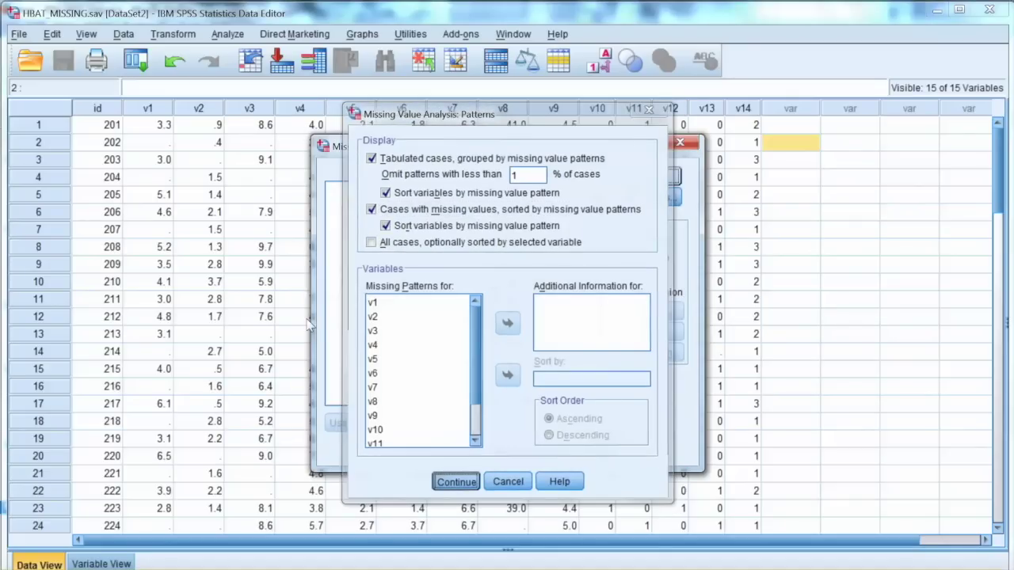
key(alt+d)
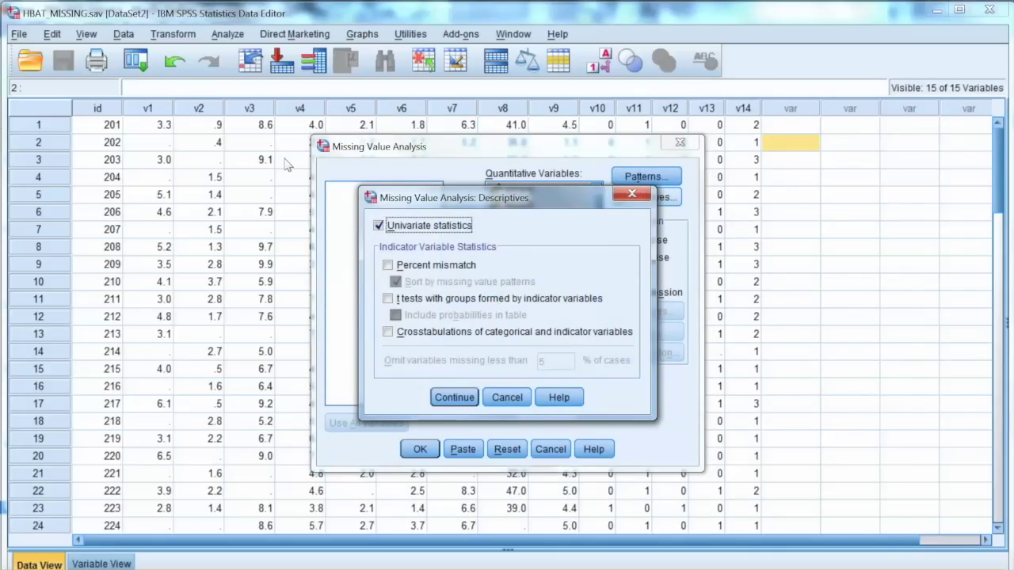
click(452, 398)
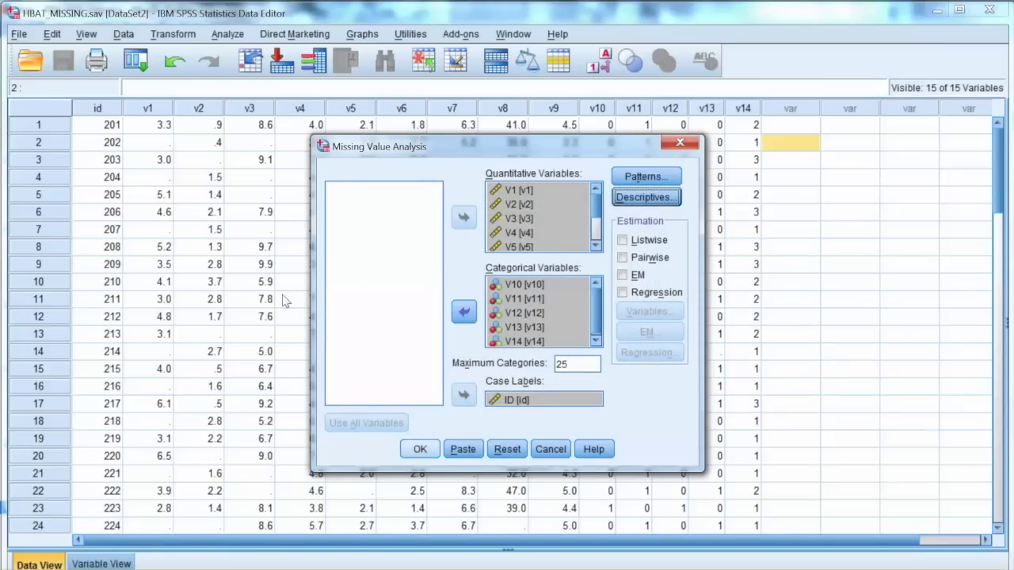
key(Return)
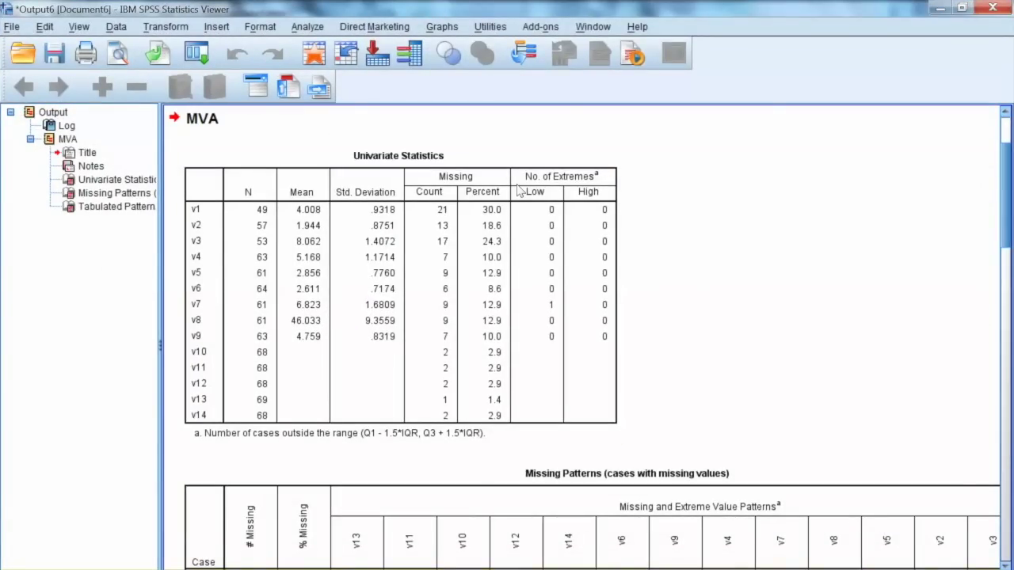
click(517, 188)
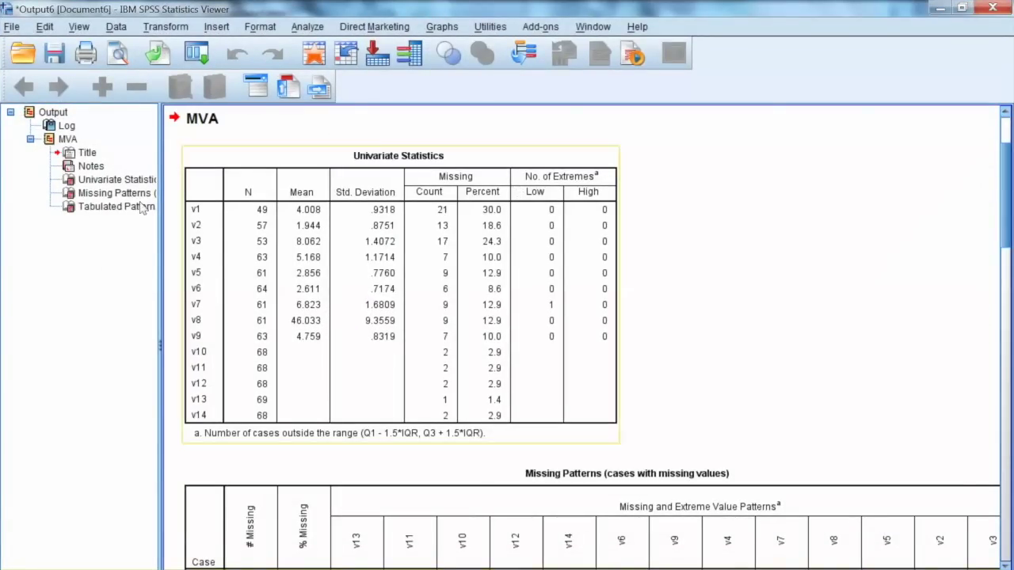
click(259, 159)
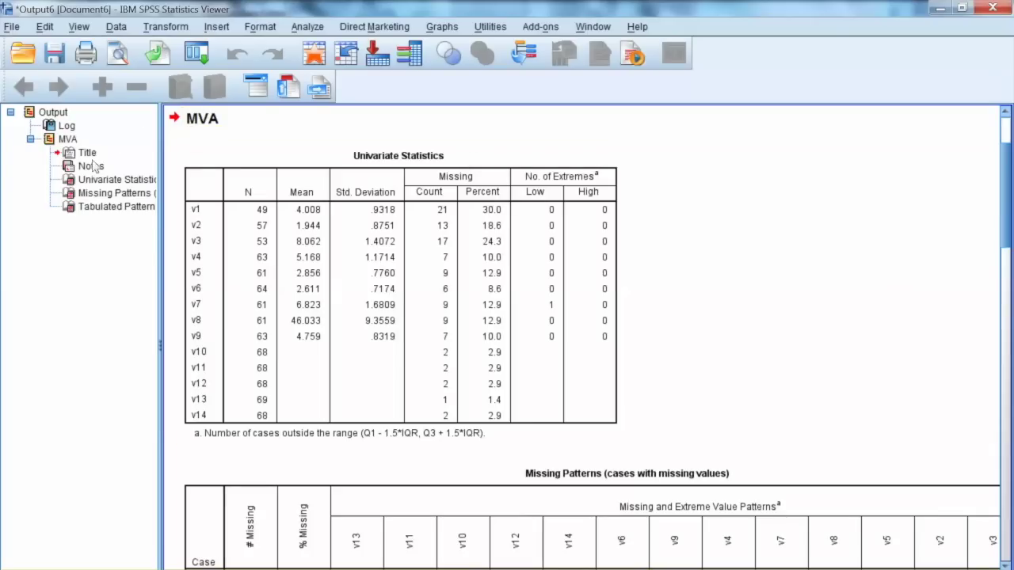
click(462, 160)
click(196, 130)
click(261, 158)
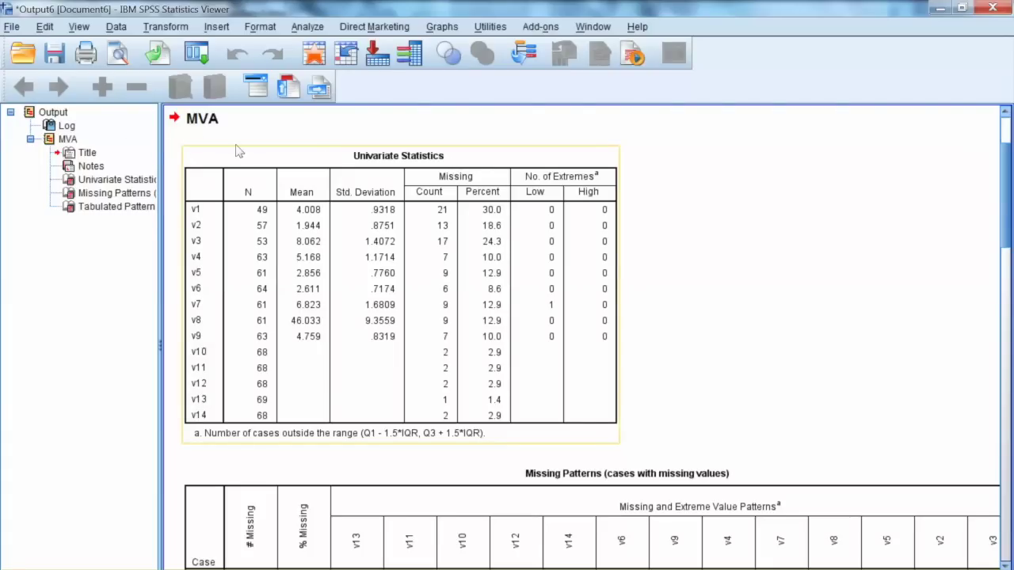
scroll(415, 369, down, 15)
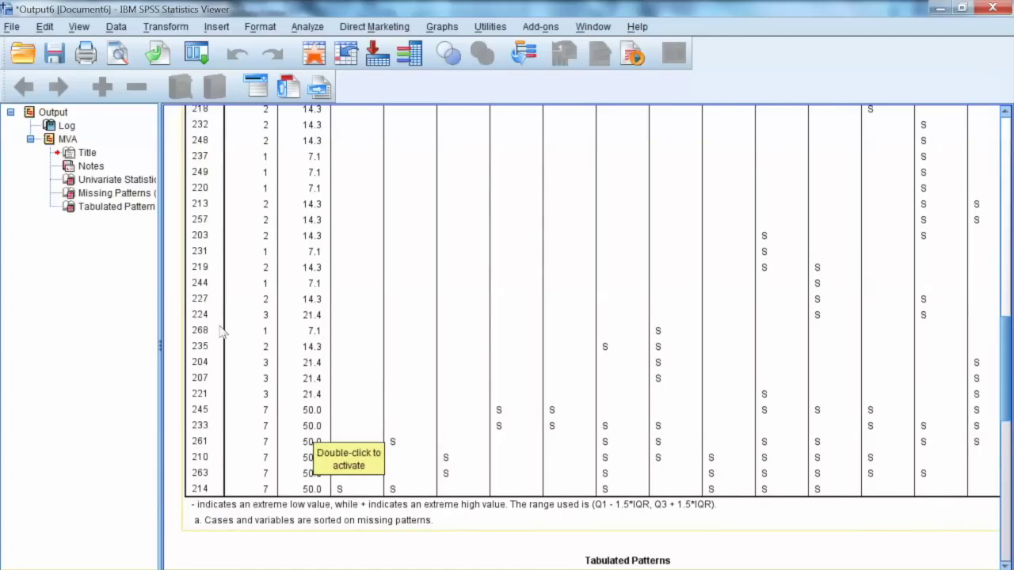
Scroll through Missing Patterns, widen the output pane, and jump to the Tabulated Patterns table.
key(Down)
key(Down)
key(Down)
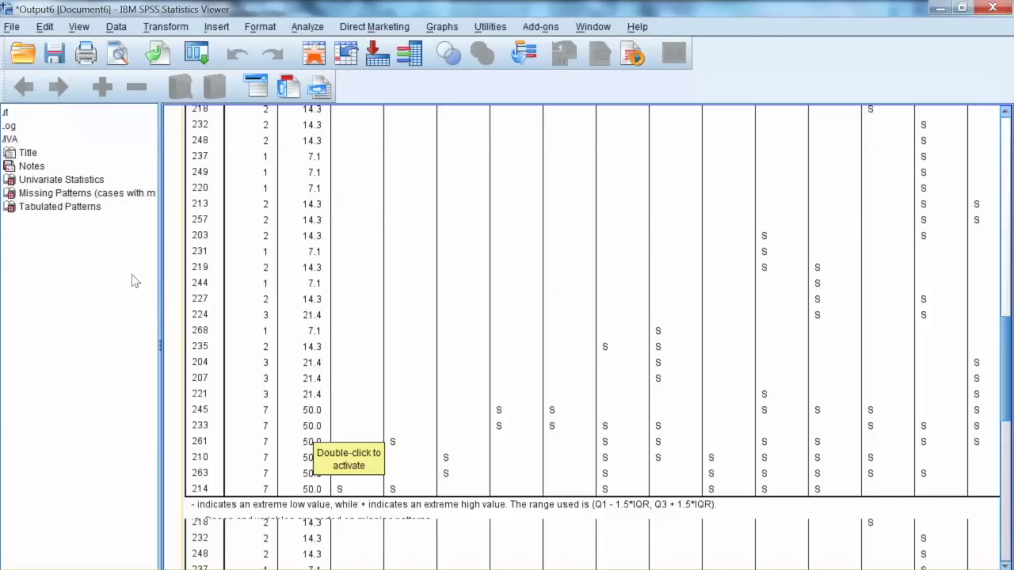
scroll(675, 213, down, 10)
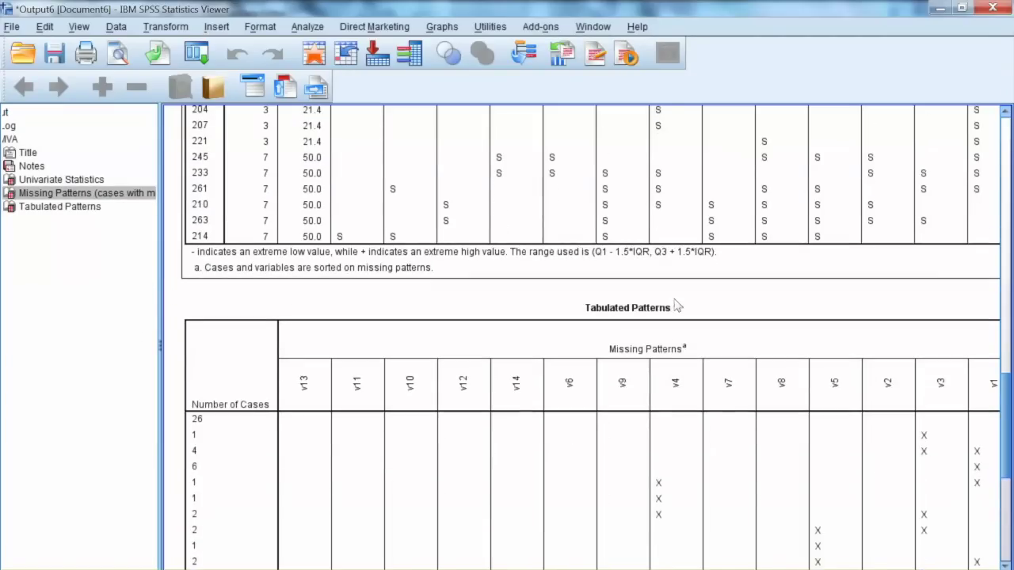
scroll(677, 296, up, 3)
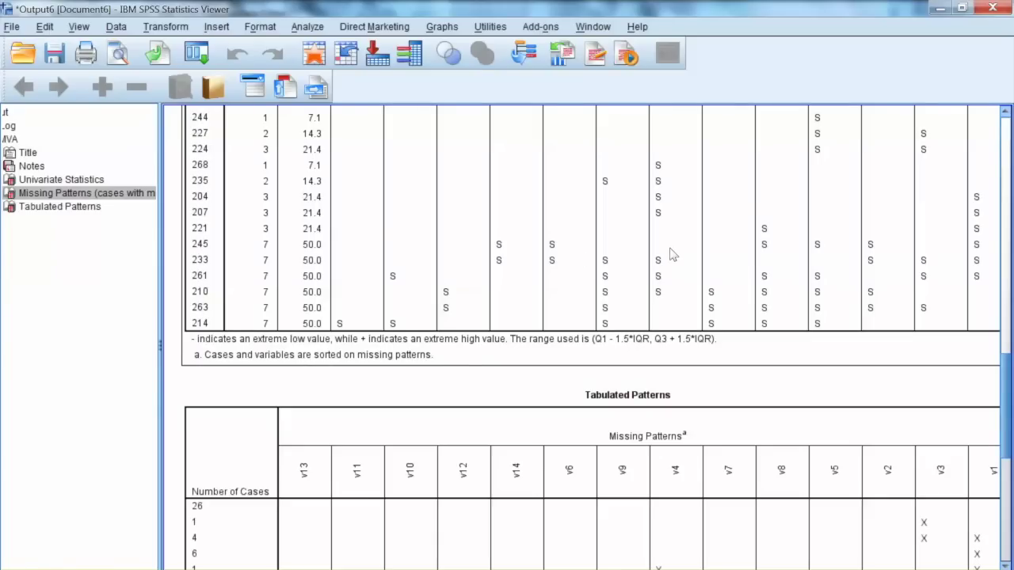
scroll(672, 253, down, 3)
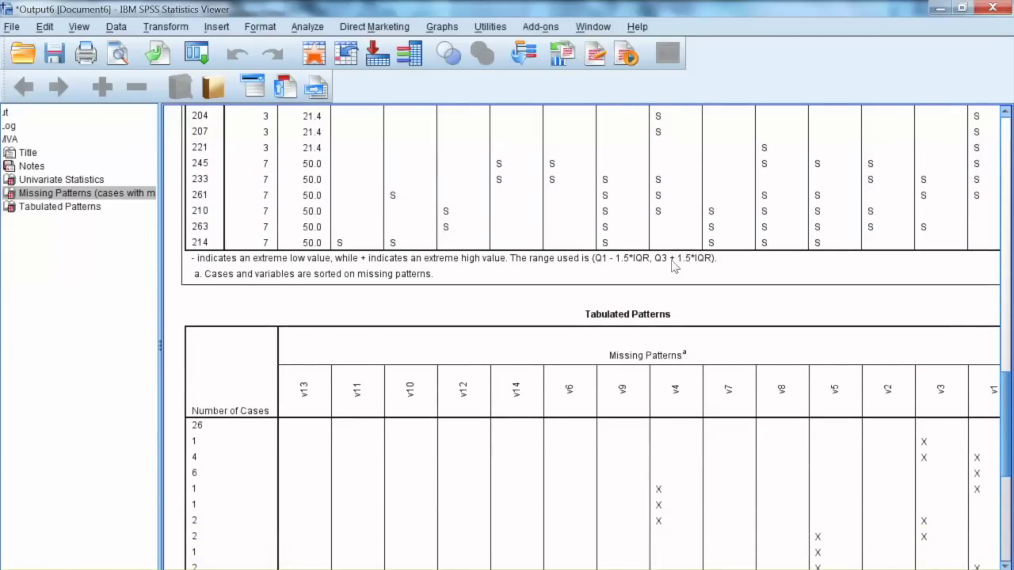
scroll(671, 269, down, 5)
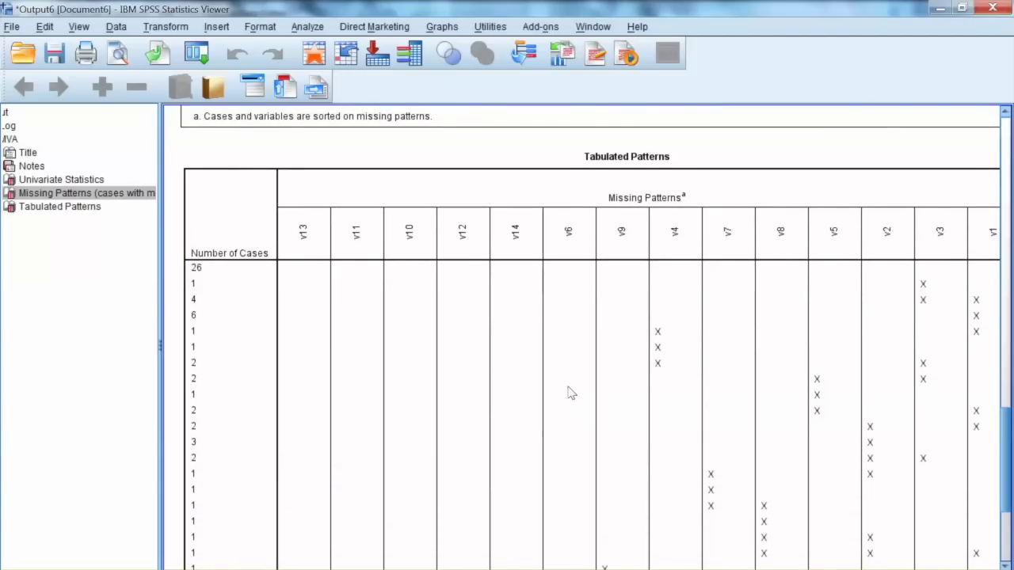
scroll(608, 396, right, 2)
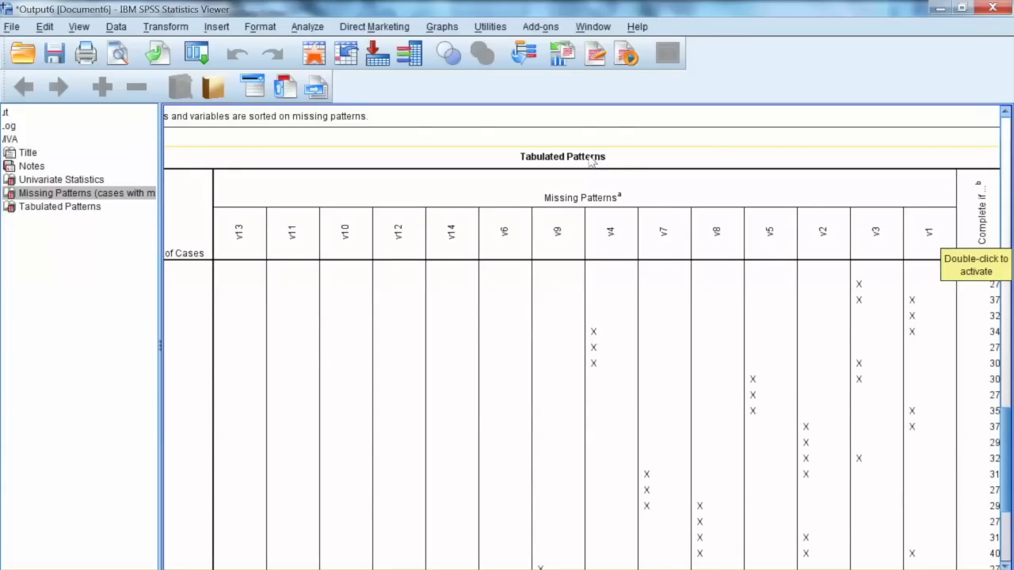
scroll(616, 391, left, 2)
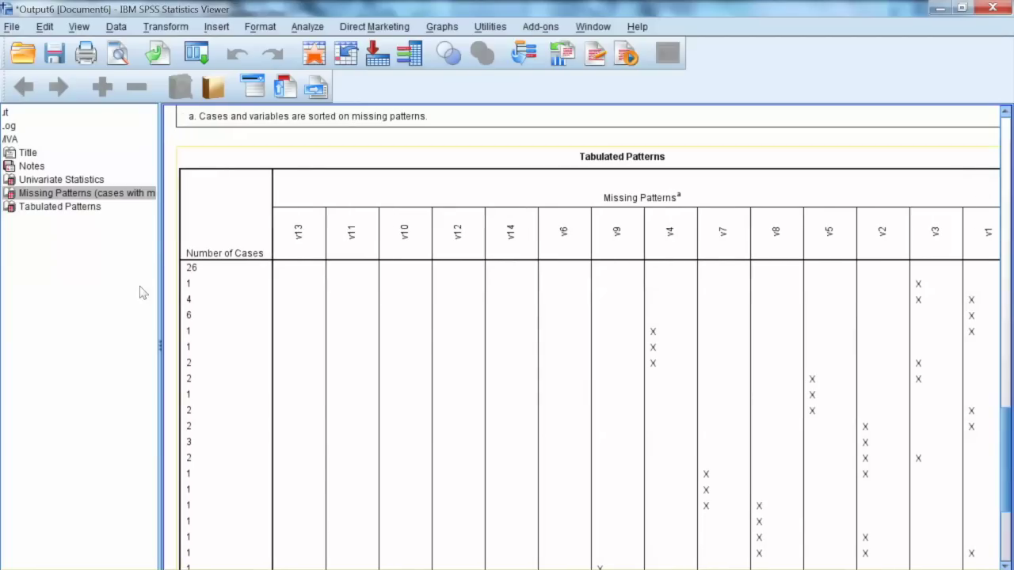
drag(160, 347, 104, 342)
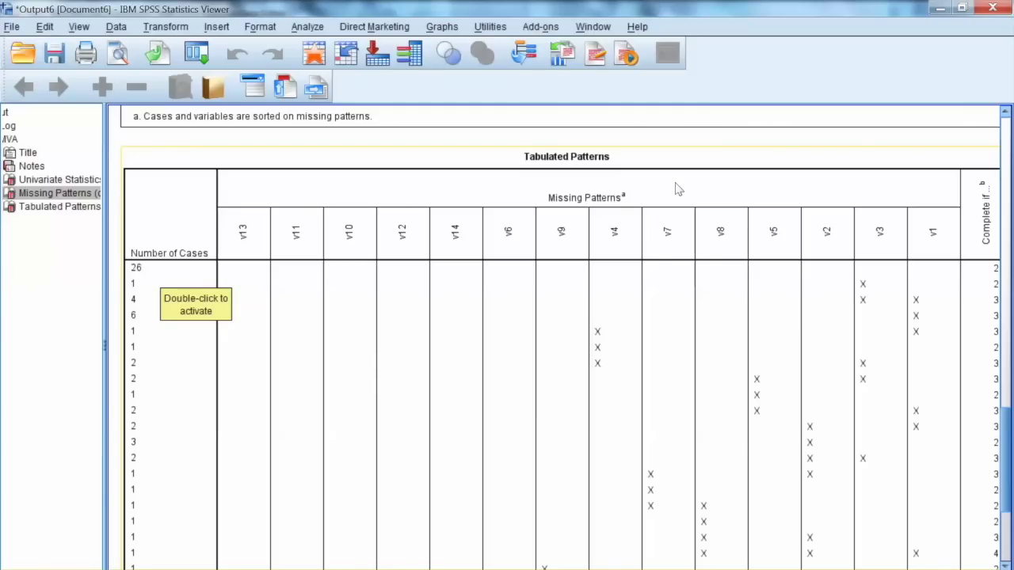
scroll(393, 391, right, 1)
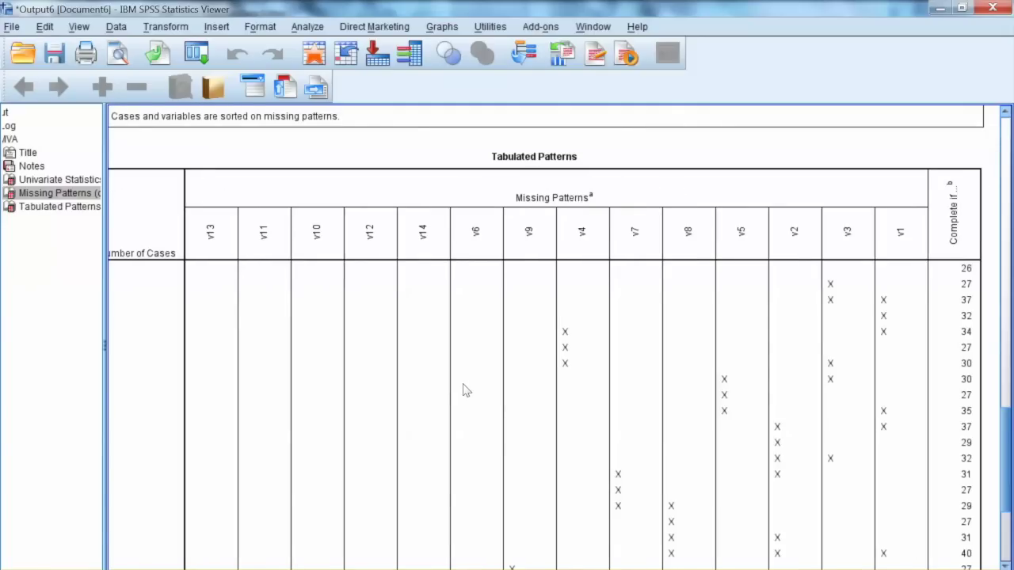
click(640, 133)
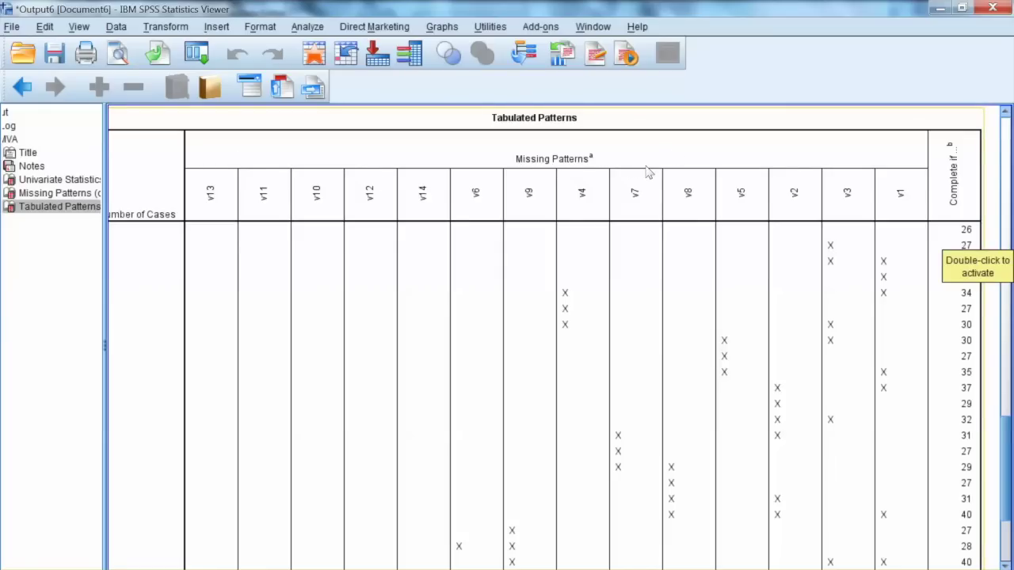
Select the Tabulated Patterns table and scroll across it to review the missing-data combinations.
click(669, 240)
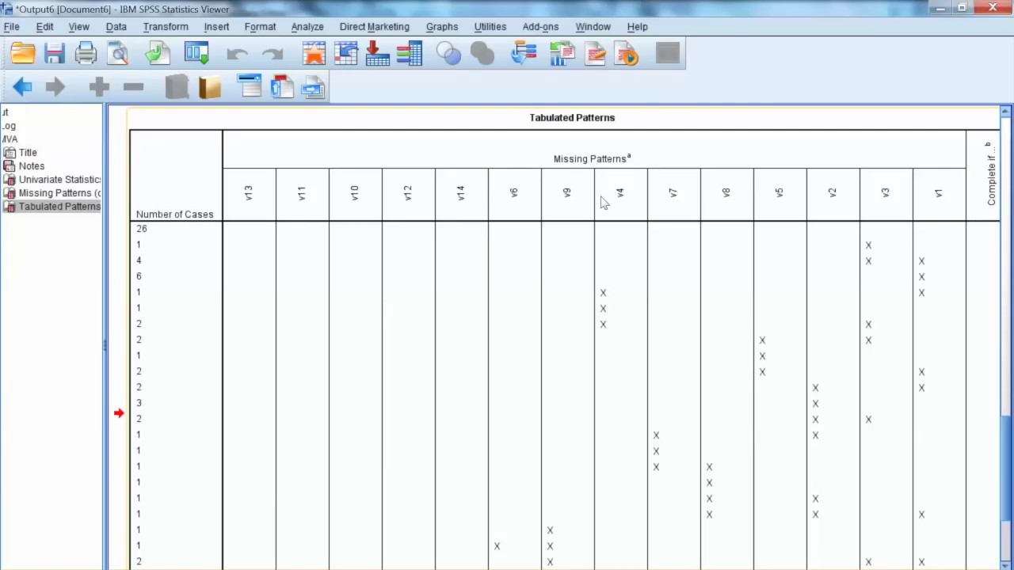
scroll(594, 388, right, 2)
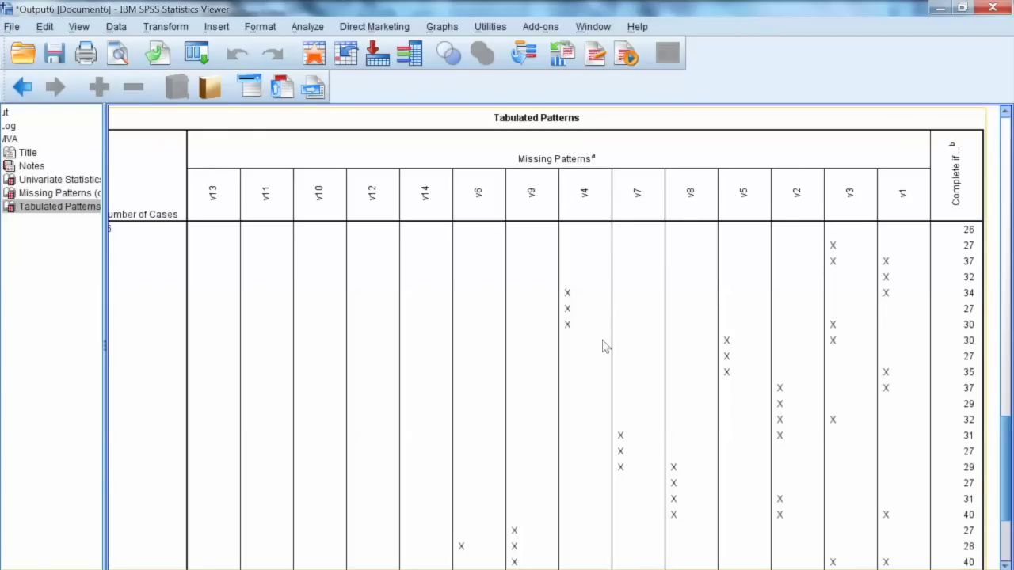
click(604, 389)
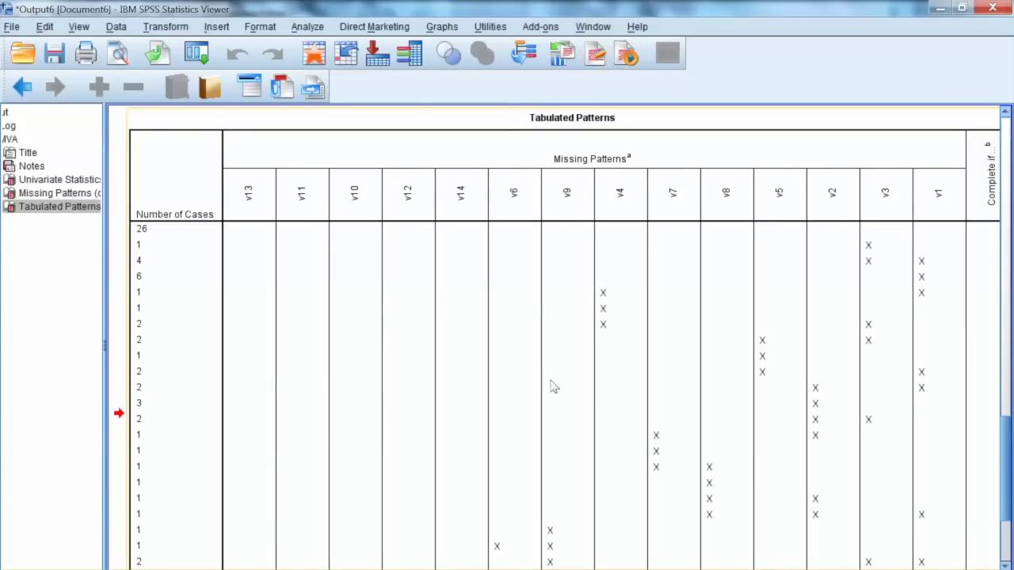
scroll(650, 193, right, 2)
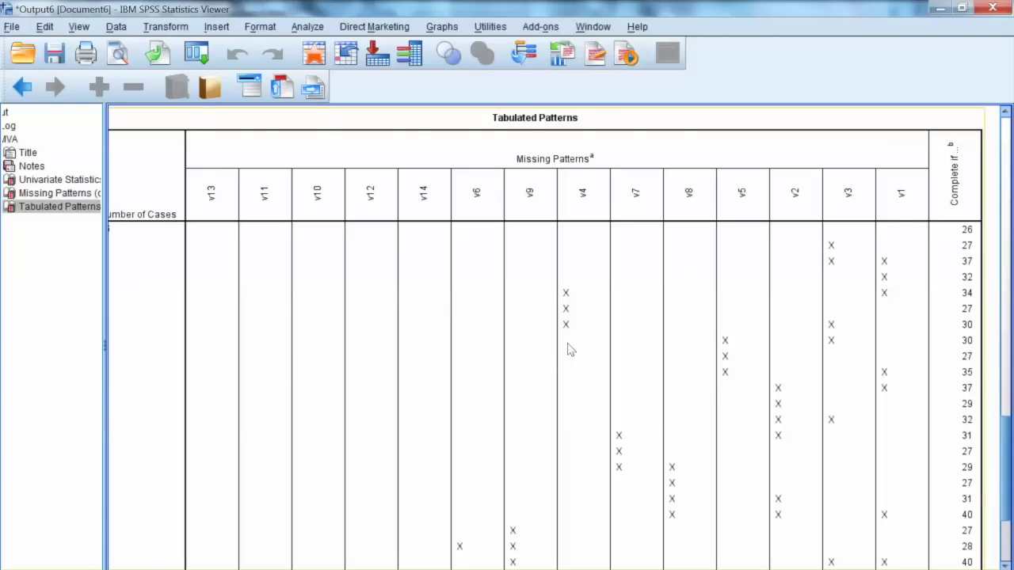
click(675, 266)
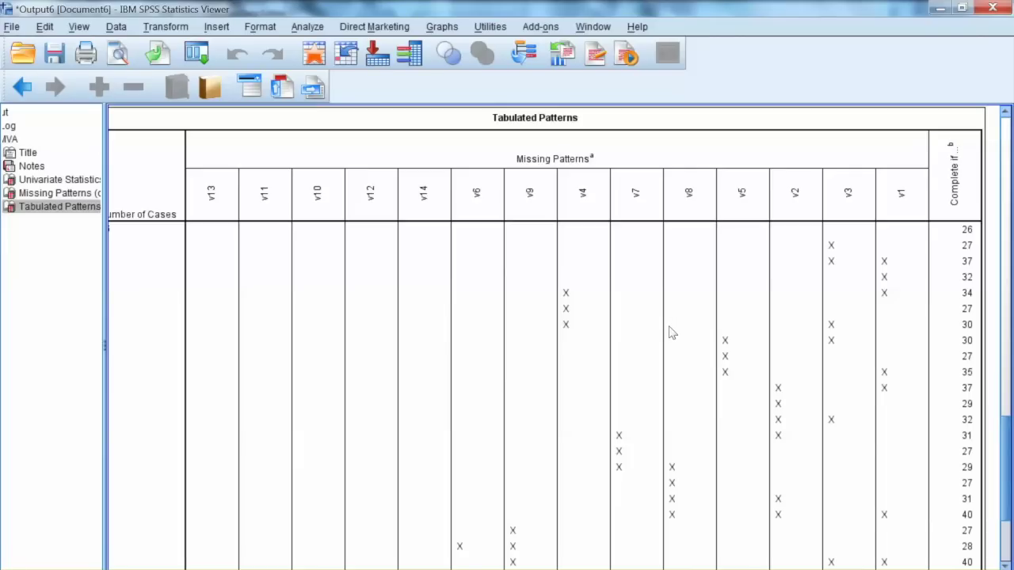
scroll(669, 332, down, 2)
scroll(669, 332, up, 8)
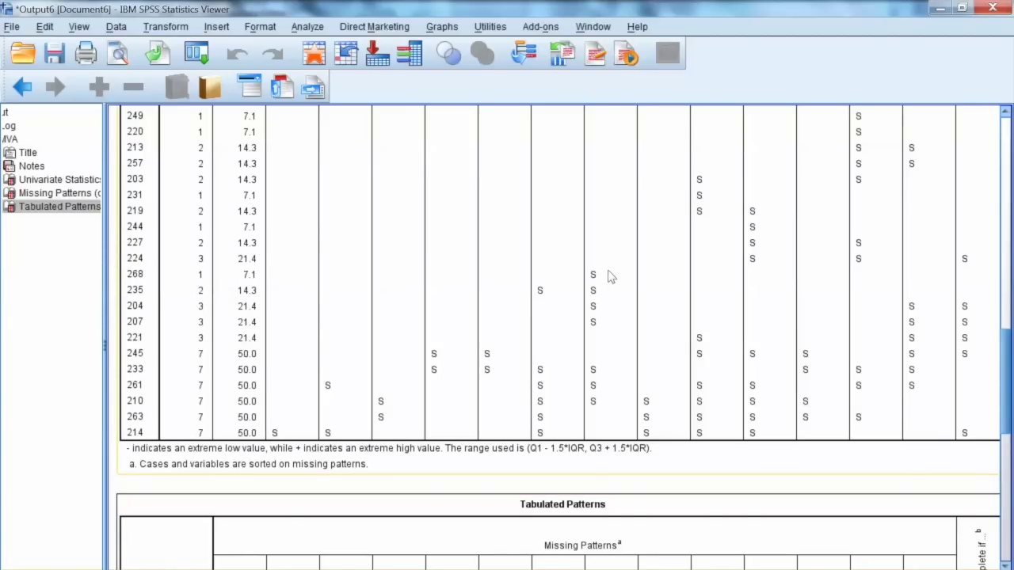
scroll(670, 260, down, 3)
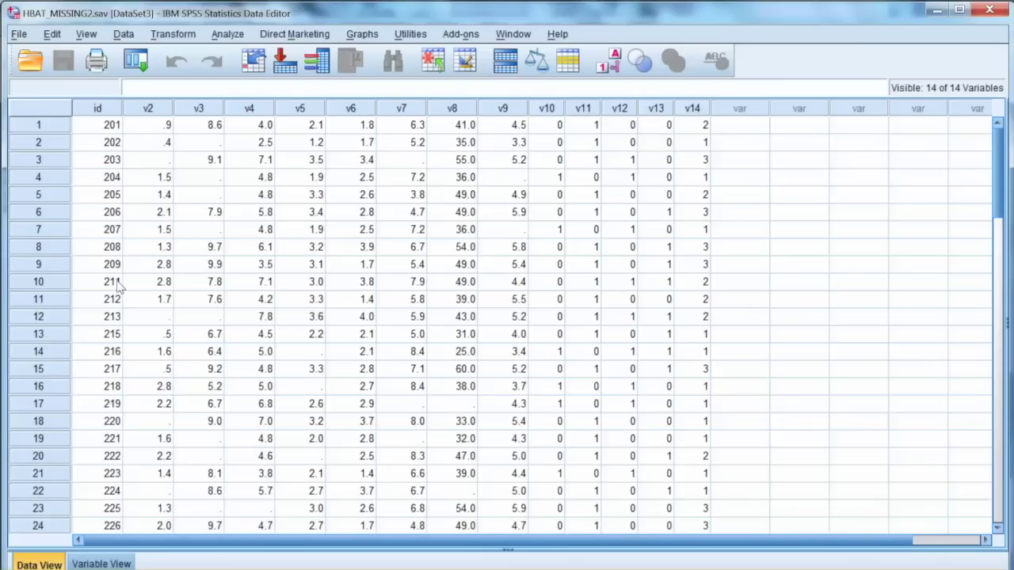
Check HBAT_MISSING2's variable definitions, scroll through its cases, and recall recently used dialogs.
key(ctrl+t)
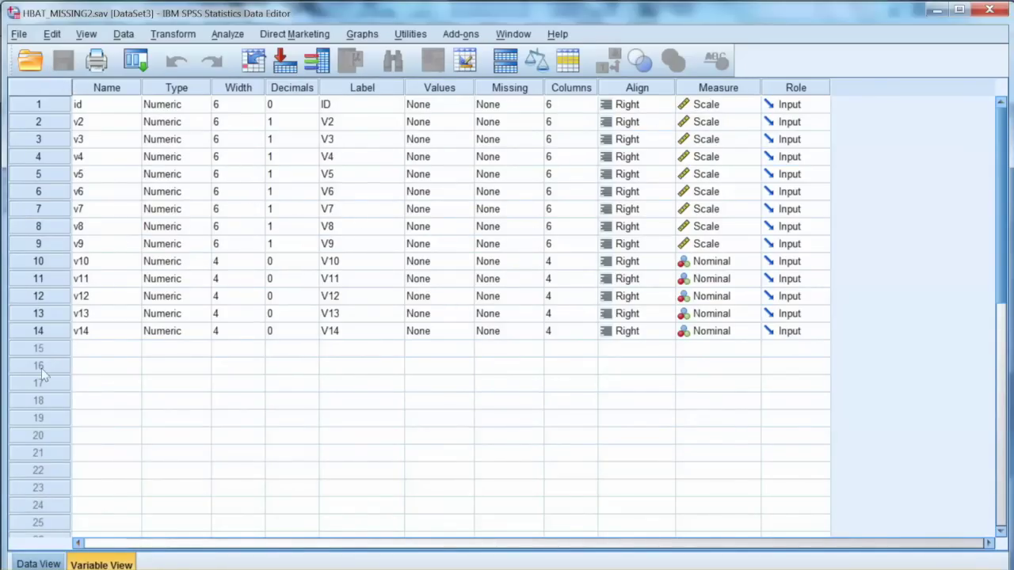
key(ctrl+t)
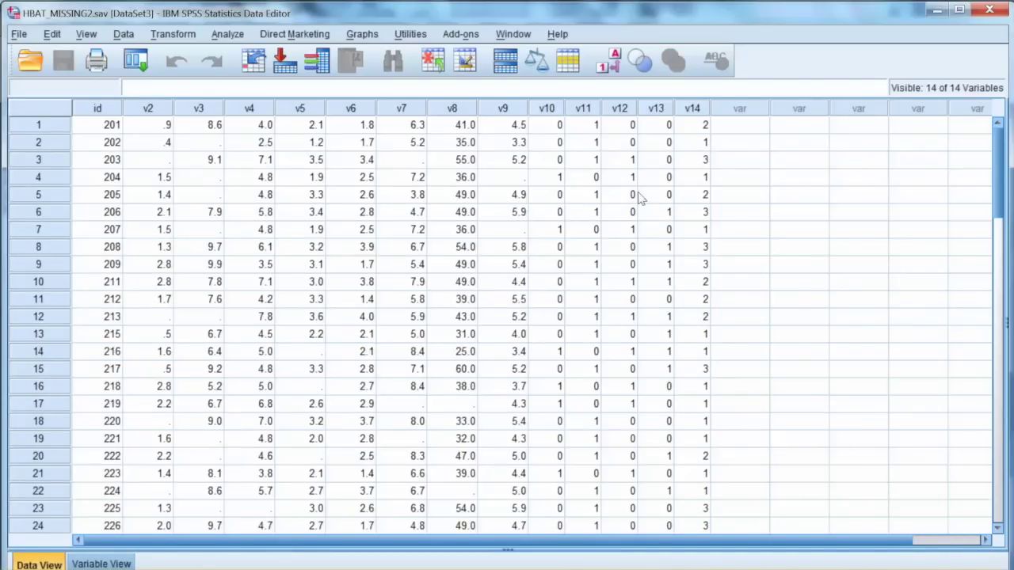
scroll(666, 139, down, 10)
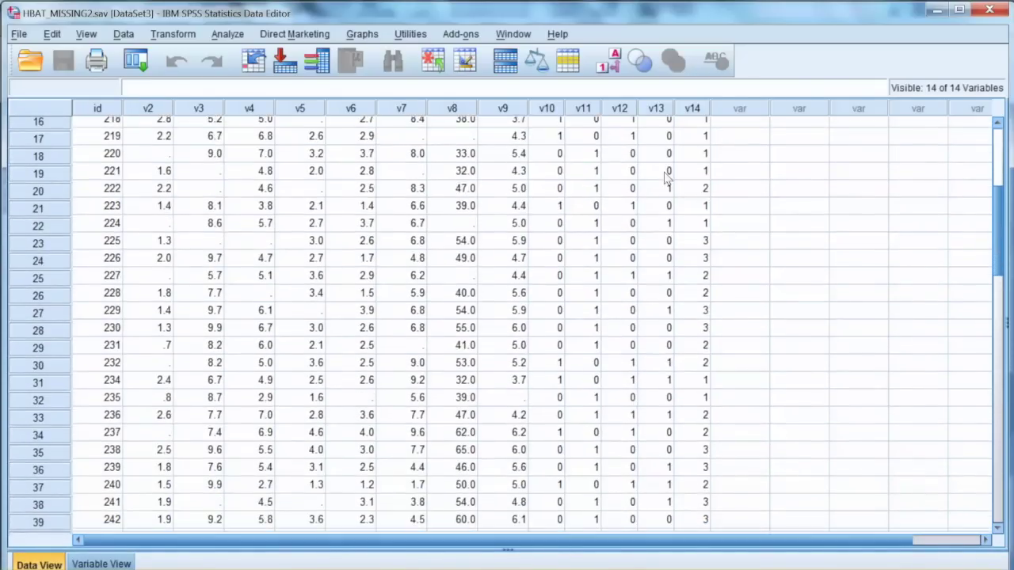
scroll(669, 213, down, 5)
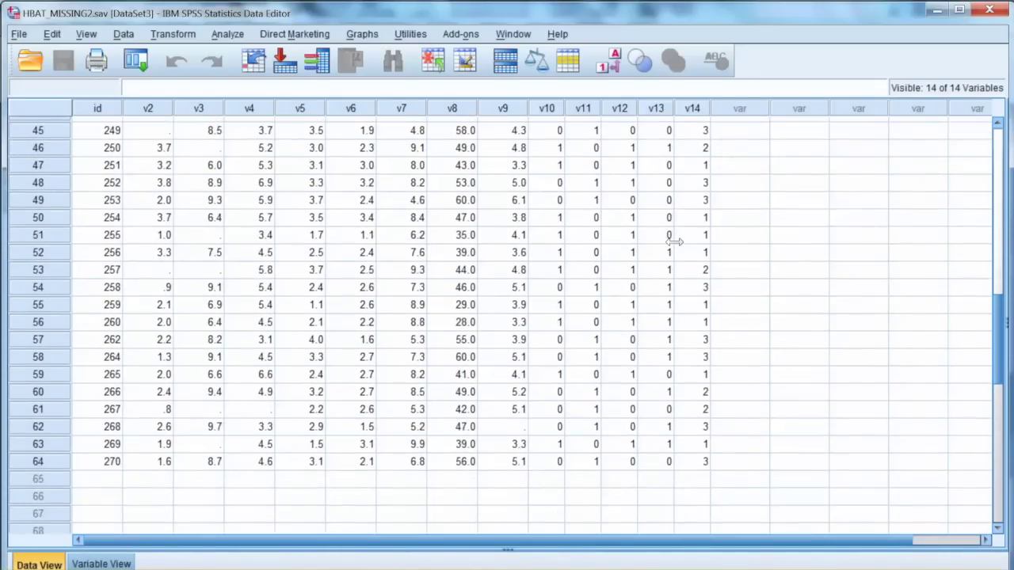
click(135, 59)
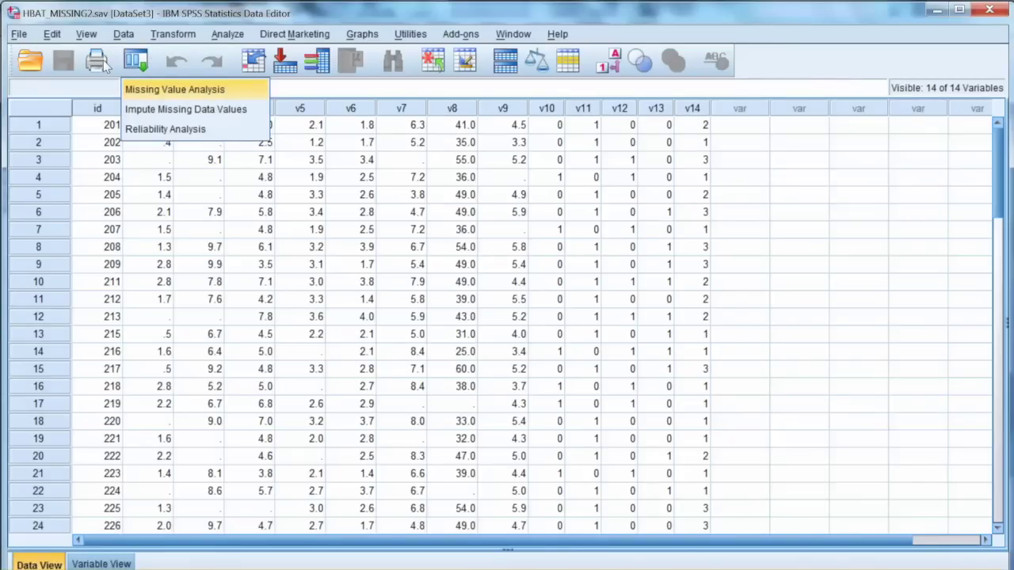
Reopen Missing Value Analysis and turn off percent mismatch and indicator-variable t tests.
click(128, 89)
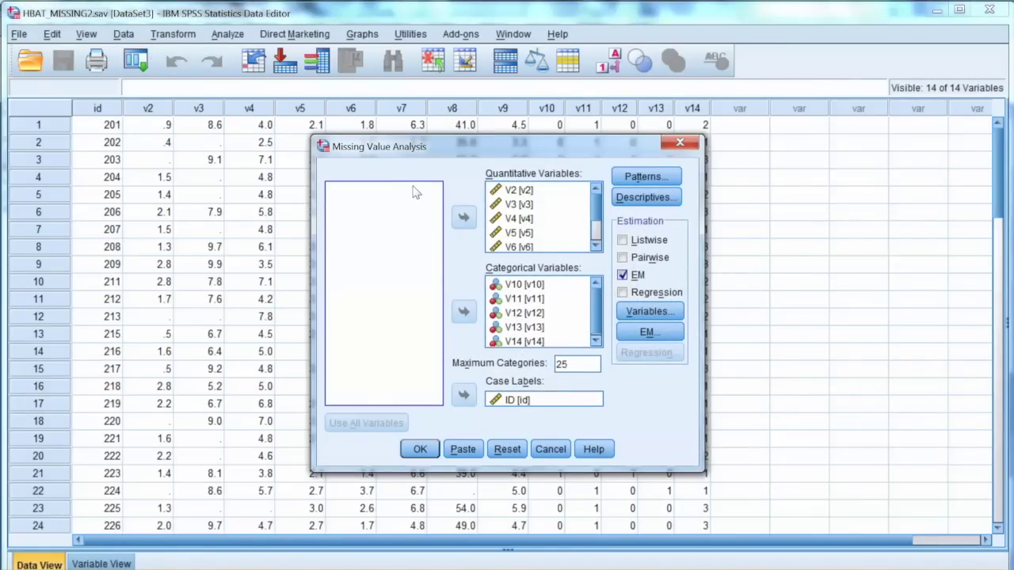
click(646, 176)
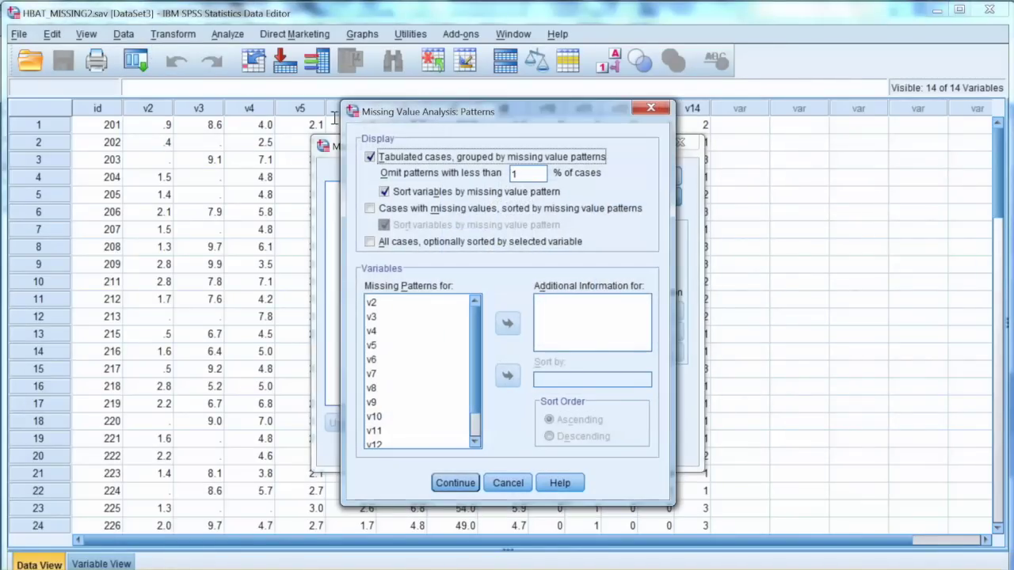
key(Return)
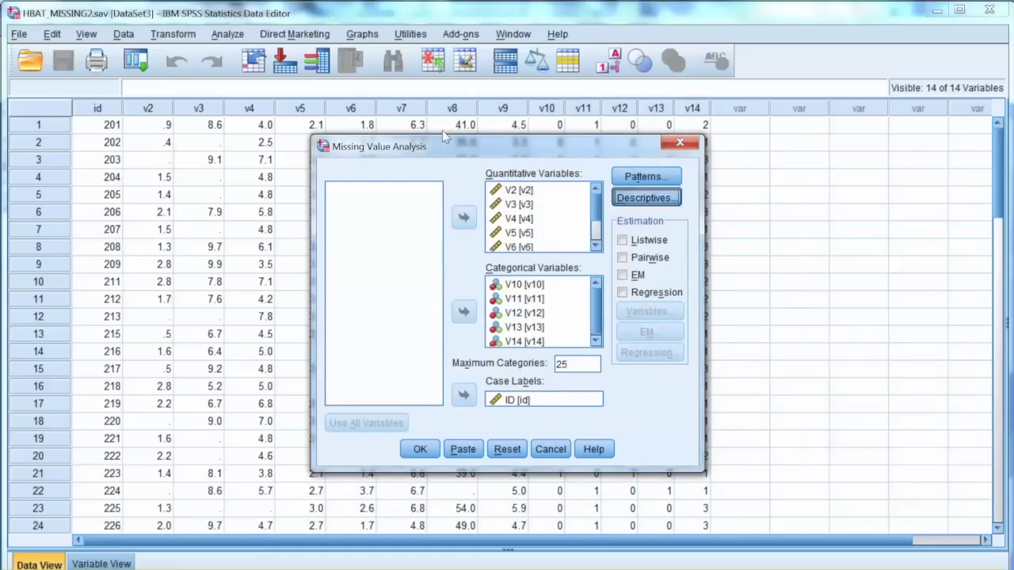
key(Return)
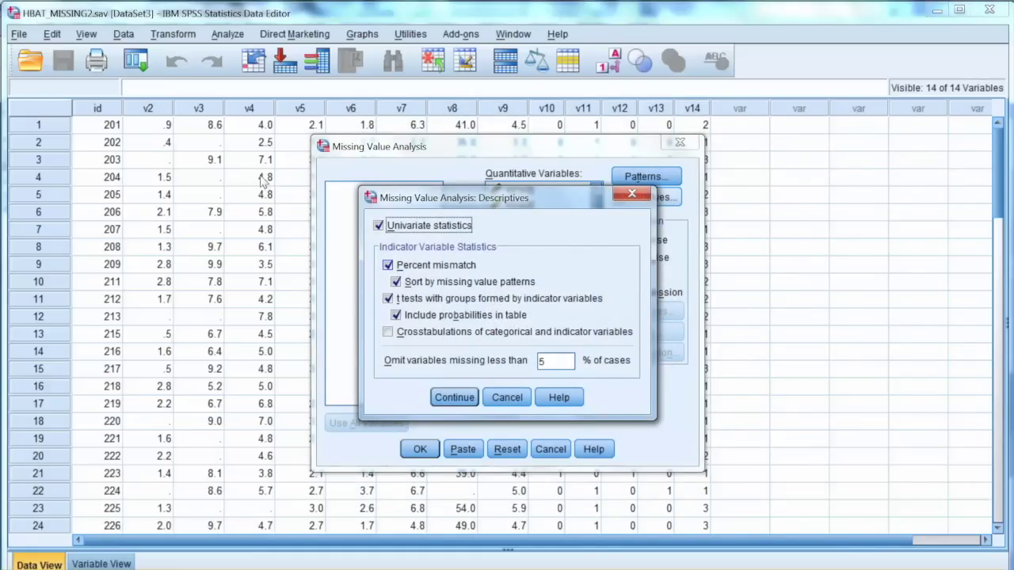
key(alt+p)
key(alt+t)
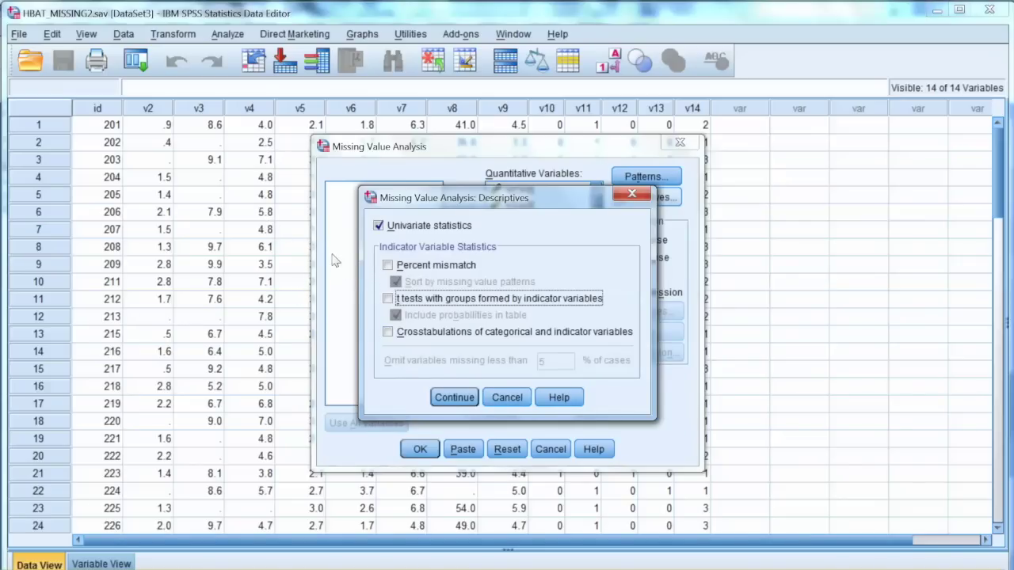
key(alt+c)
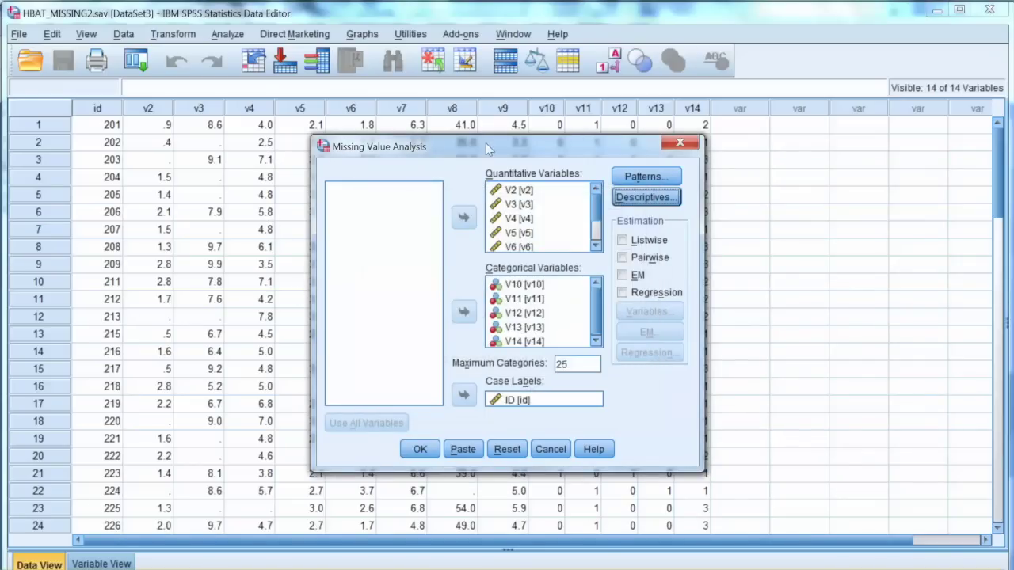
Also list cases with missing values sorted by pattern, leaving descriptives unchanged, and run it.
key(alt+t)
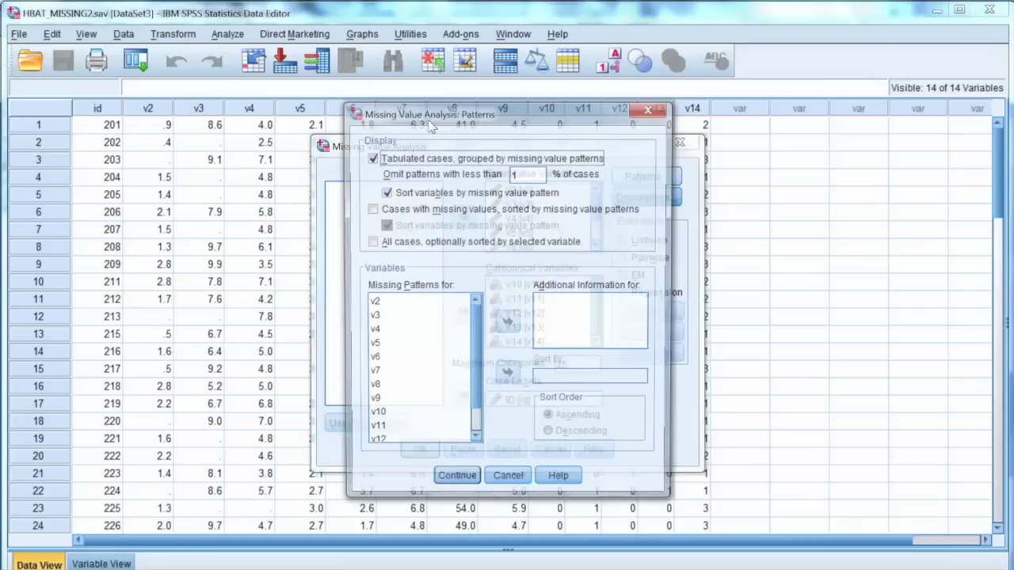
key(alt+c)
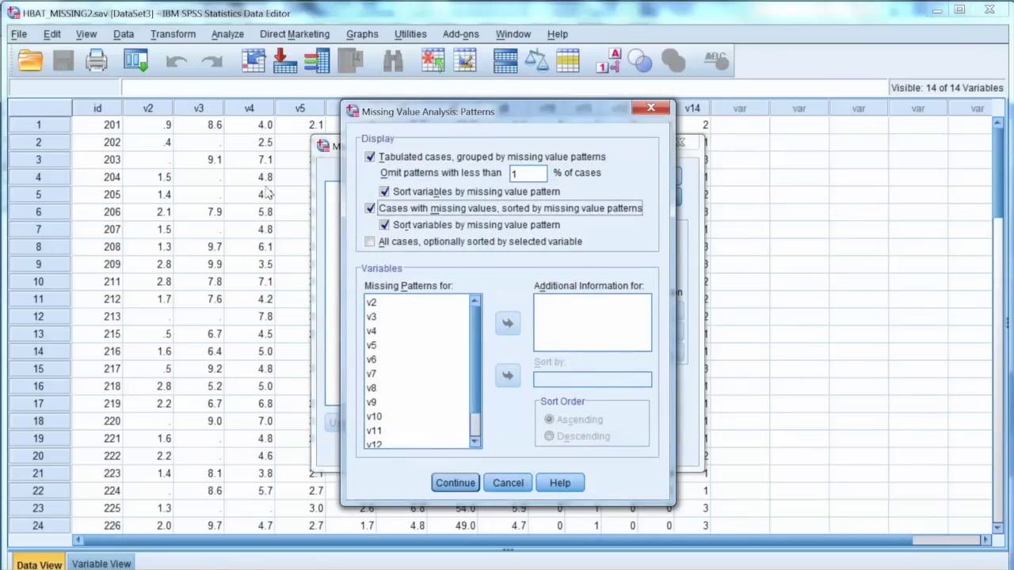
key(Return)
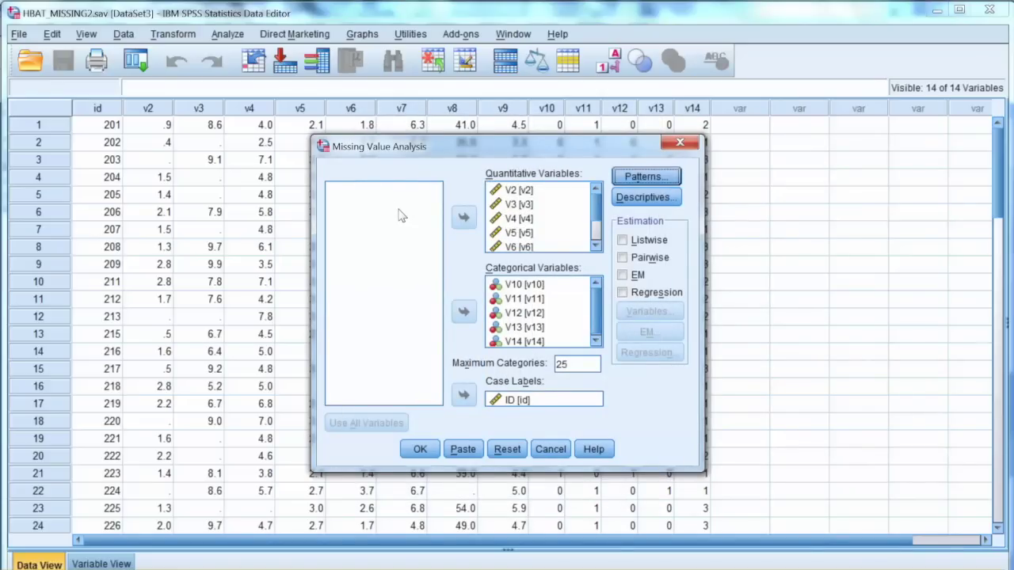
click(637, 198)
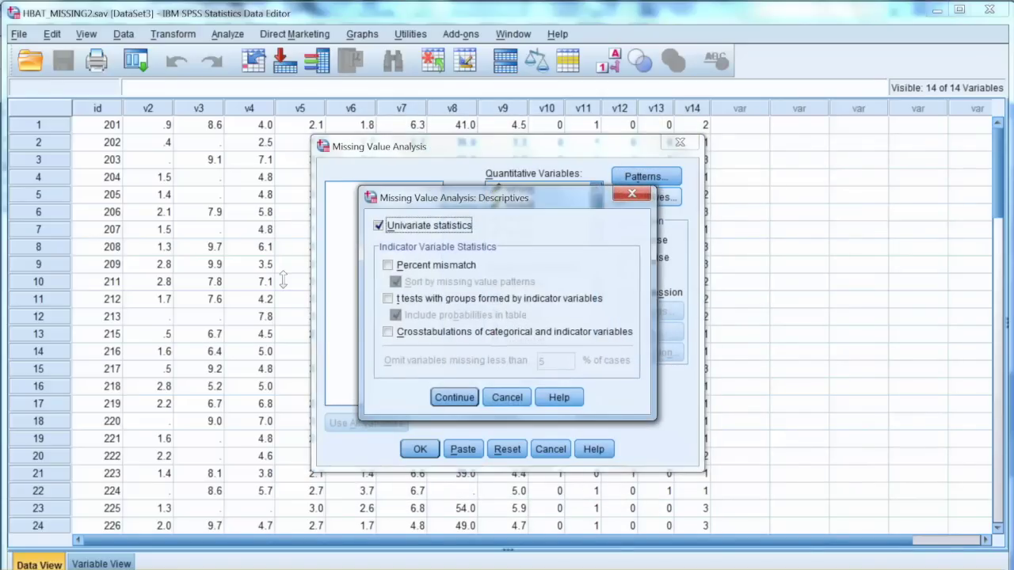
key(Return)
key(Return)
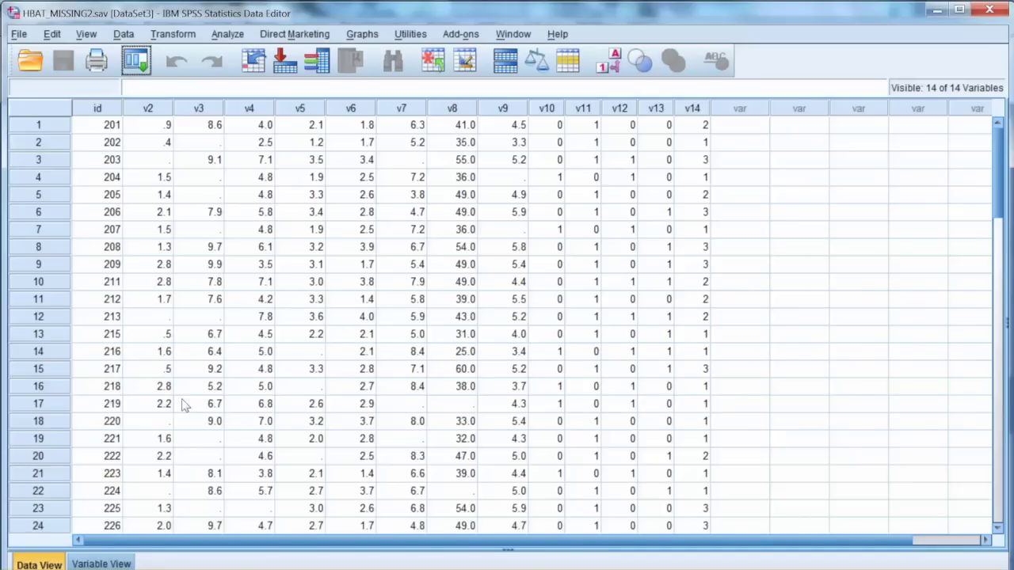
click(272, 569)
Switch to the Output6 viewer and select the Univariate Statistics table.
click(491, 557)
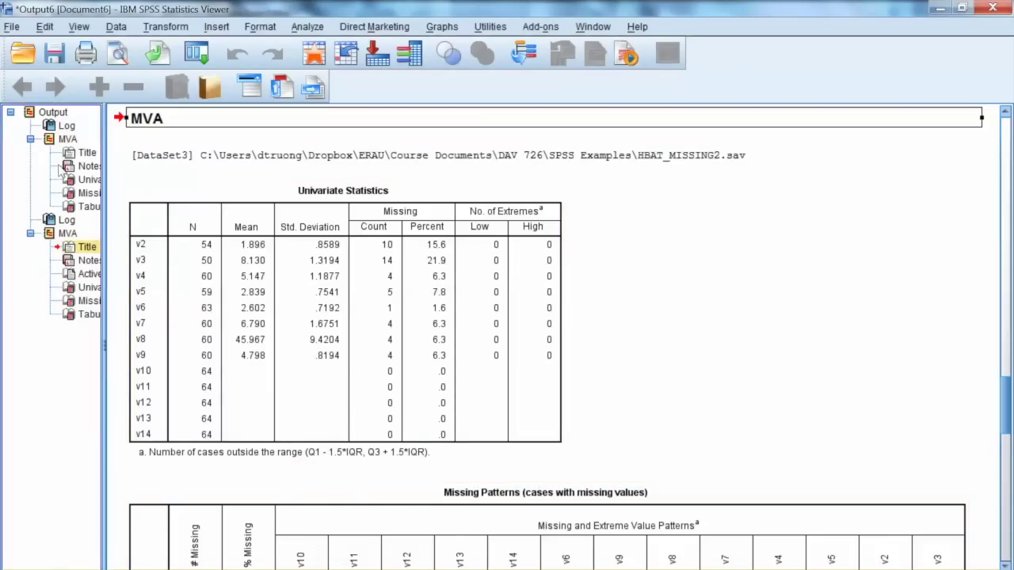
click(451, 206)
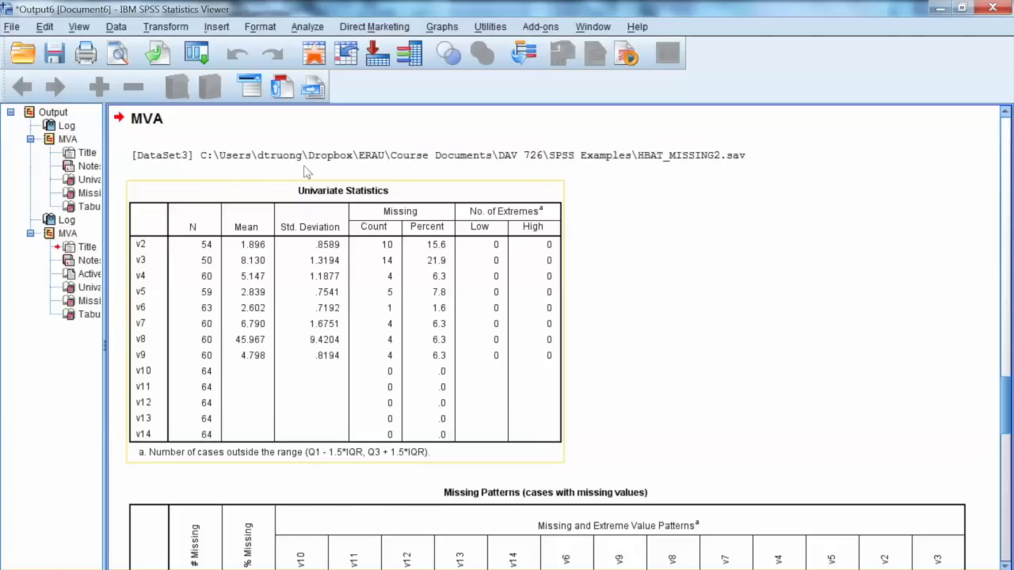
click(601, 183)
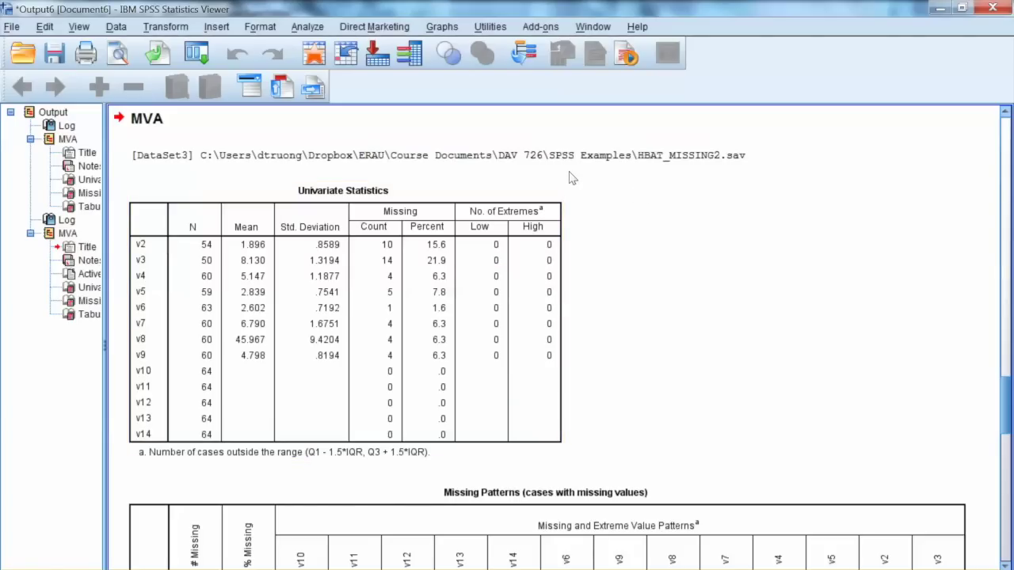
click(135, 187)
Scroll through Missing Patterns down to Tabulated Patterns: 32 complete cases plus 16 missing patterns.
scroll(722, 379, down, 10)
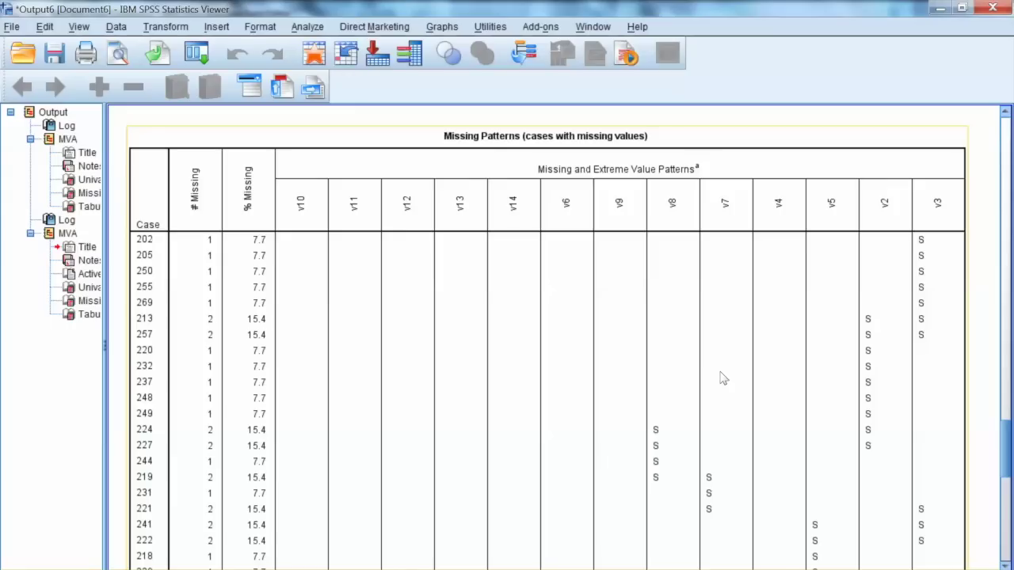
scroll(722, 379, down, 2)
scroll(722, 379, down, 4)
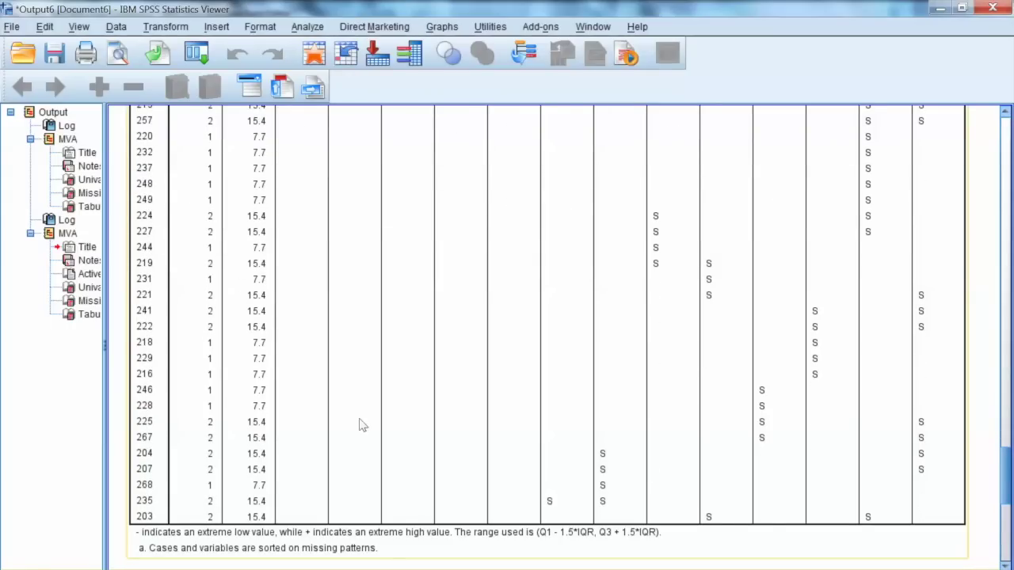
scroll(339, 428, up, 6)
scroll(339, 428, down, 2)
scroll(339, 428, down, 4)
scroll(261, 373, up, 2)
scroll(262, 373, up, 4)
scroll(261, 374, down, 5)
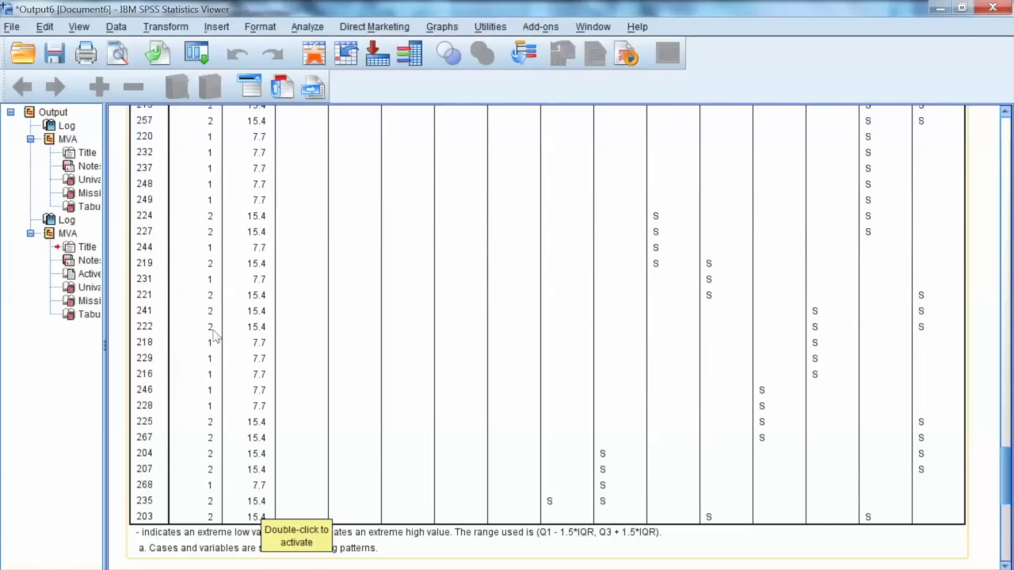
scroll(673, 319, down, 12)
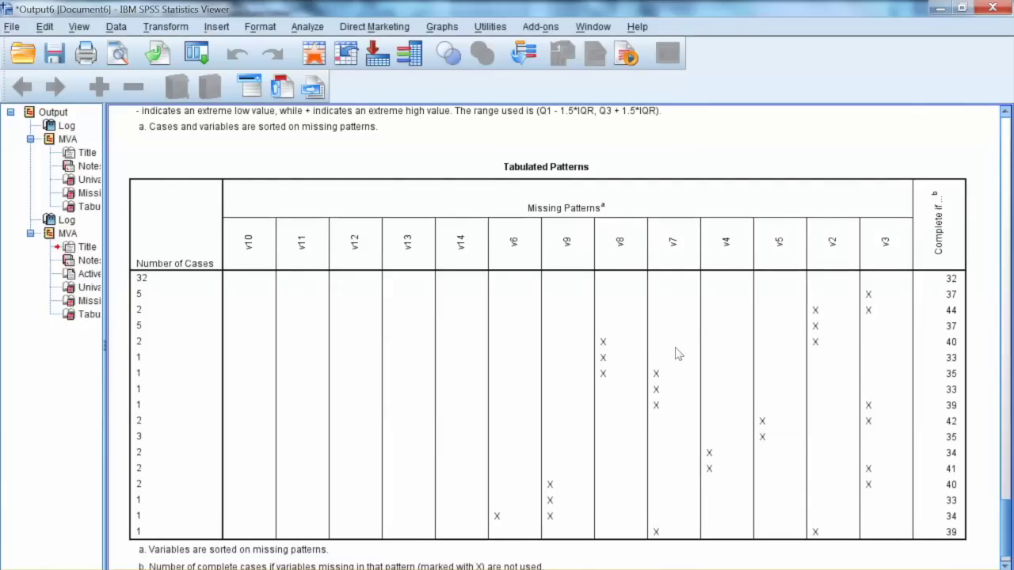
Select the Tabulated Patterns table and scroll back up toward Univariate Statistics.
click(640, 263)
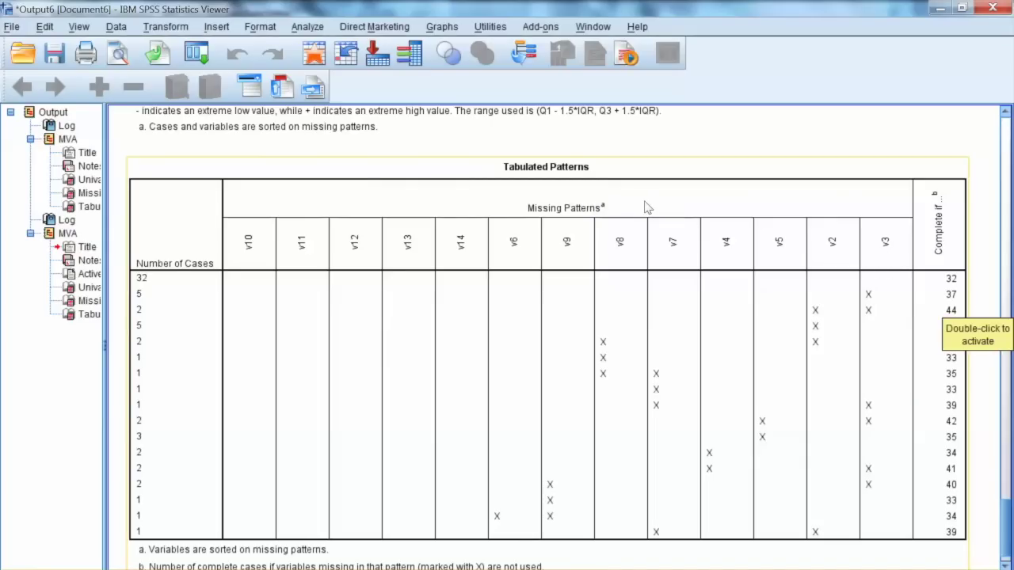
scroll(673, 337, up, 10)
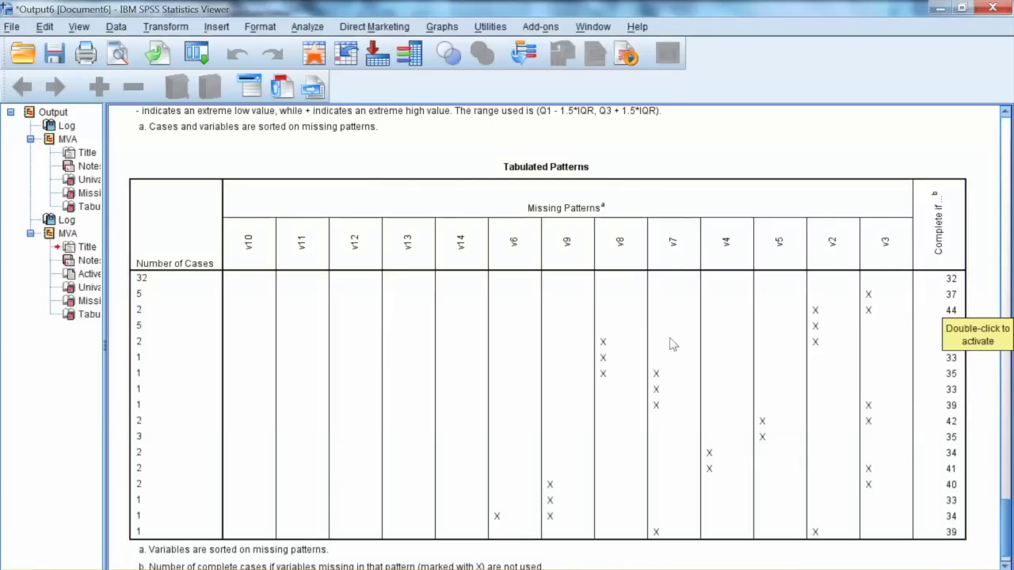
scroll(671, 173, up, 10)
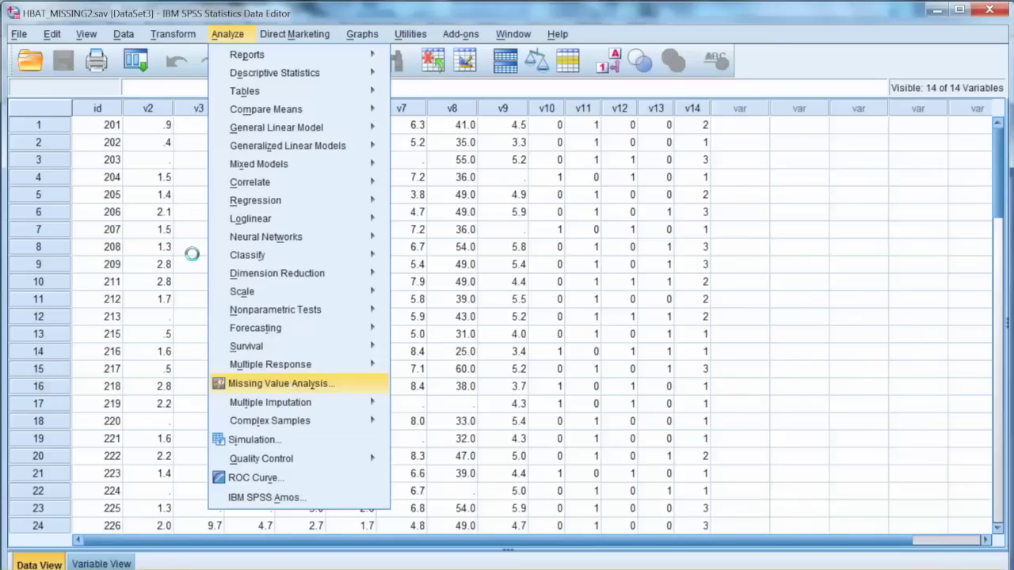
Add indicator-variable t tests and EM estimation, then rerun the missing value analysis.
click(291, 384)
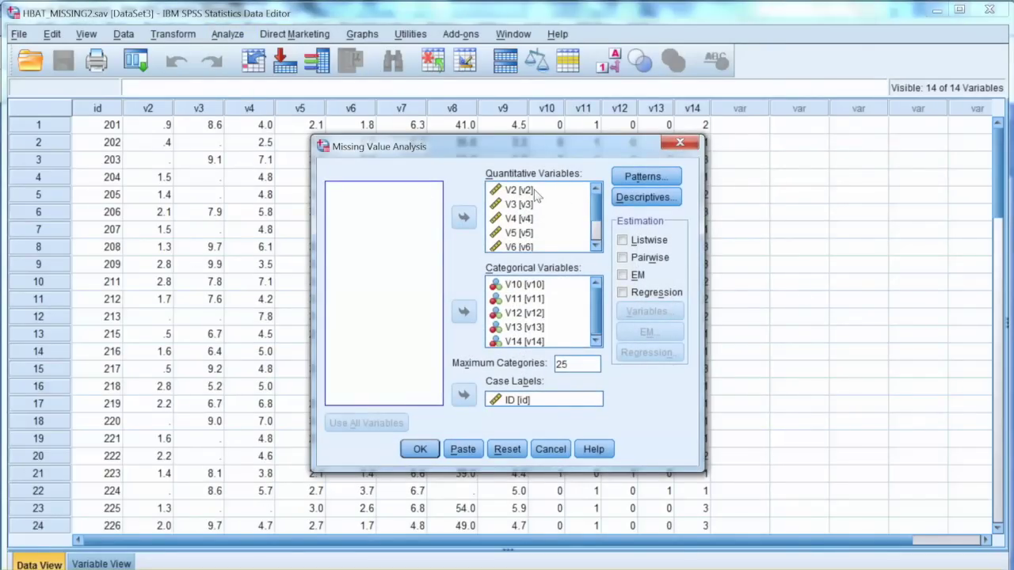
click(650, 177)
click(647, 197)
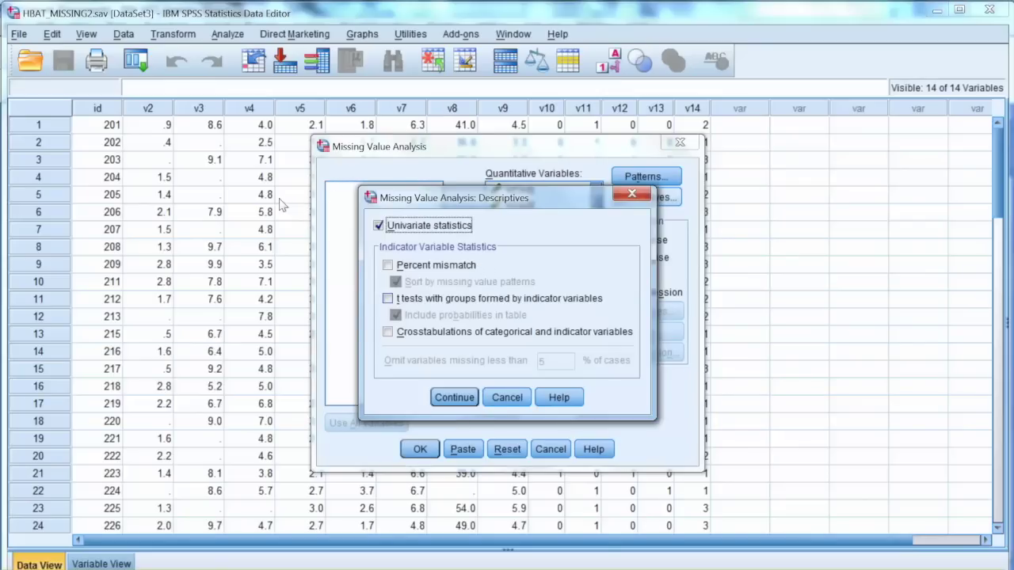
key(alt+t)
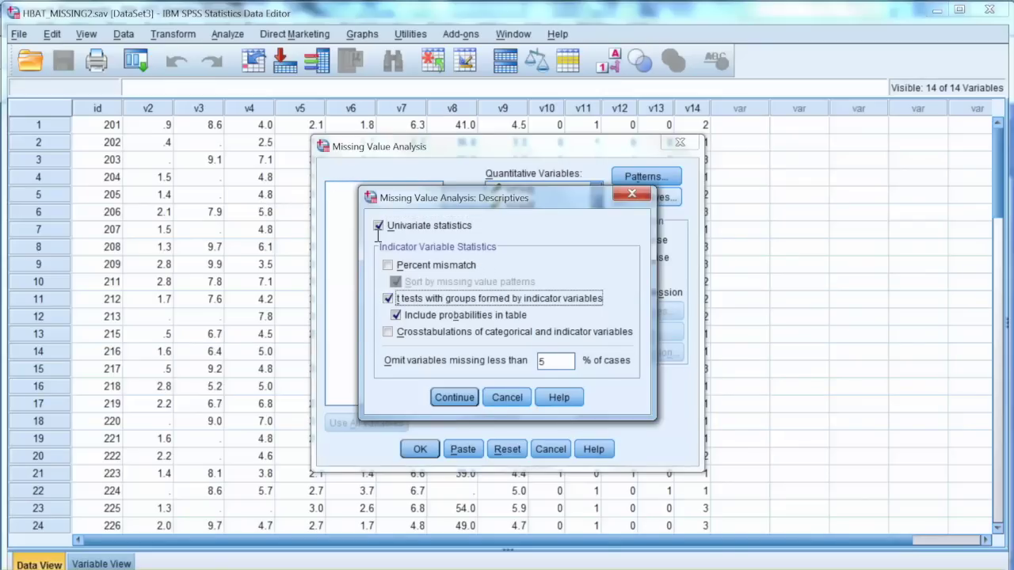
key(Return)
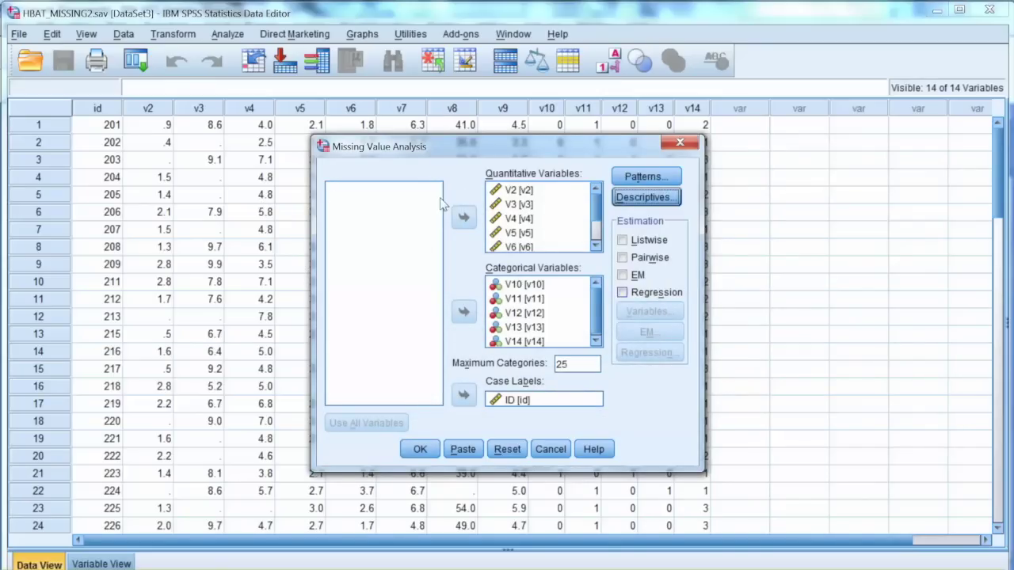
key(alt+m)
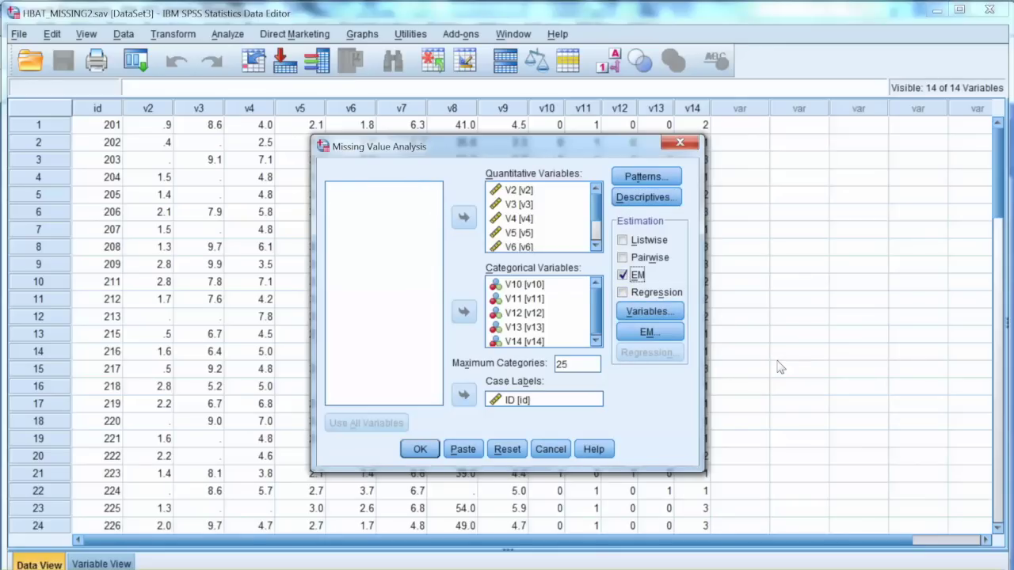
key(Return)
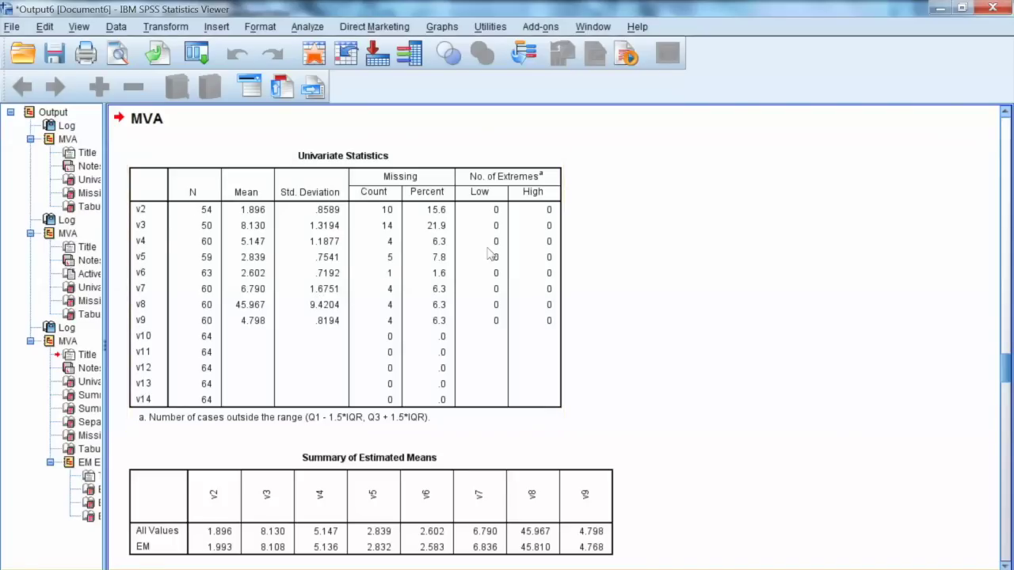
scroll(462, 267, down, 5)
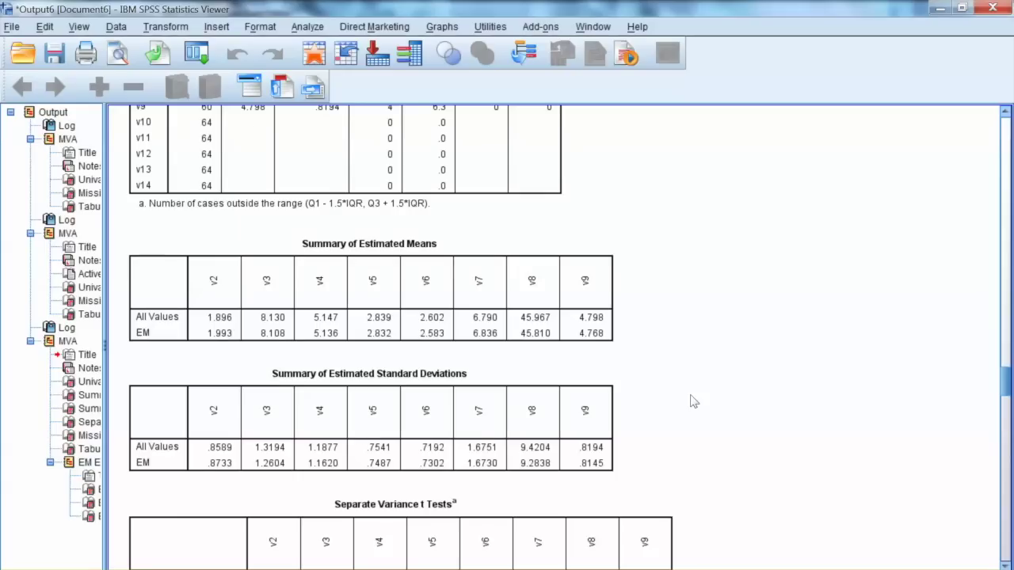
scroll(691, 402, down, 5)
scroll(692, 401, down, 3)
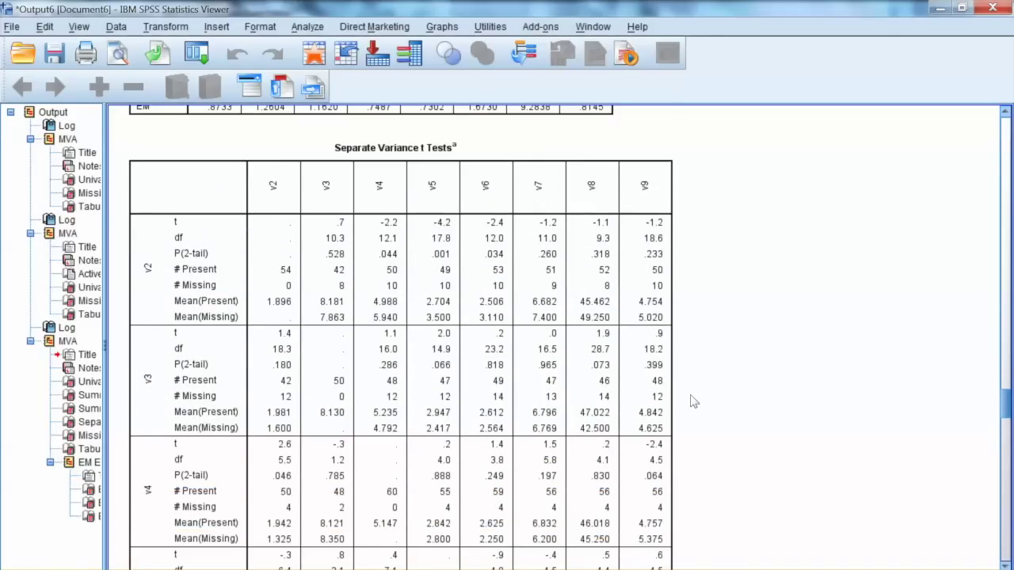
click(443, 255)
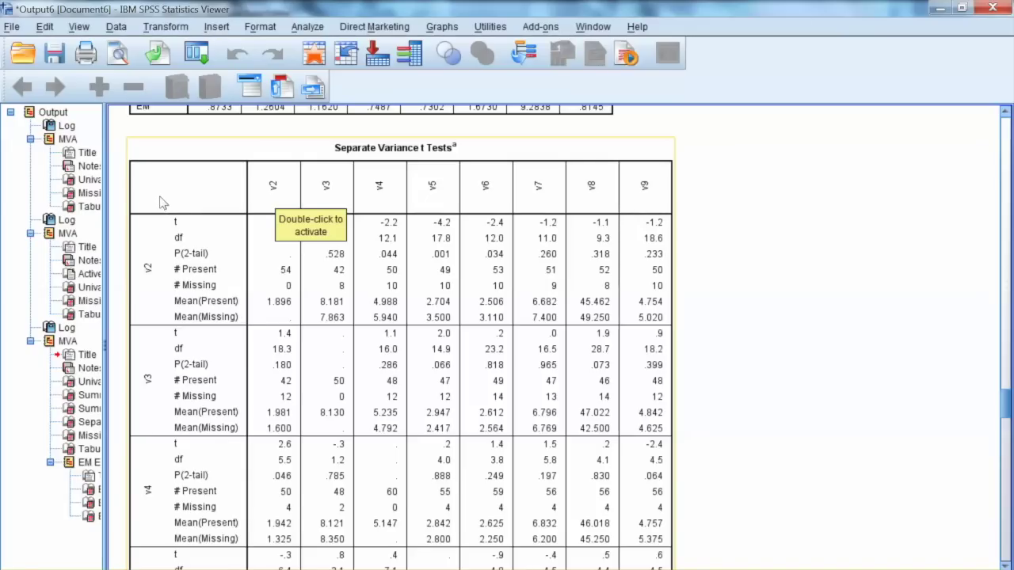
click(113, 218)
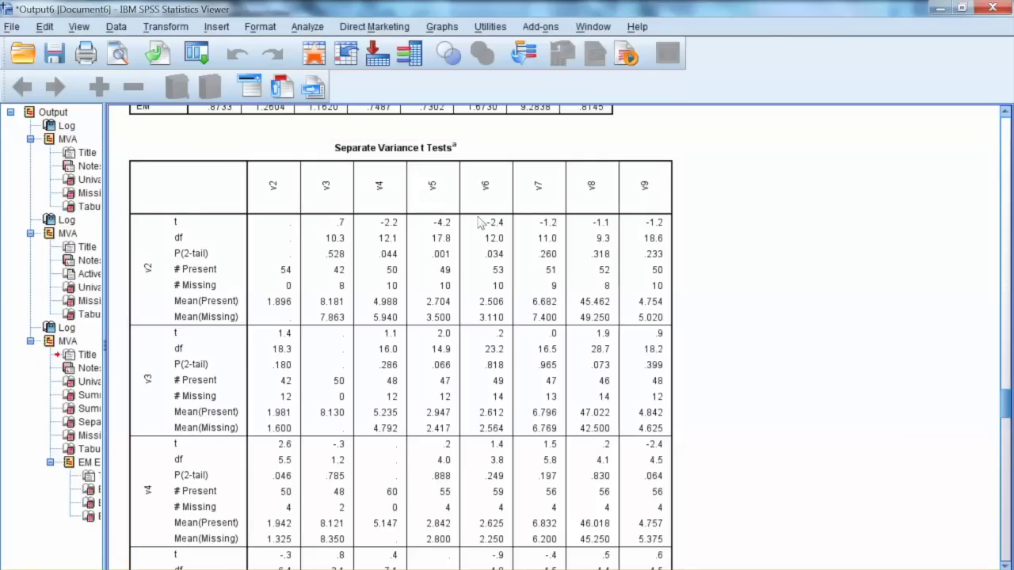
click(479, 223)
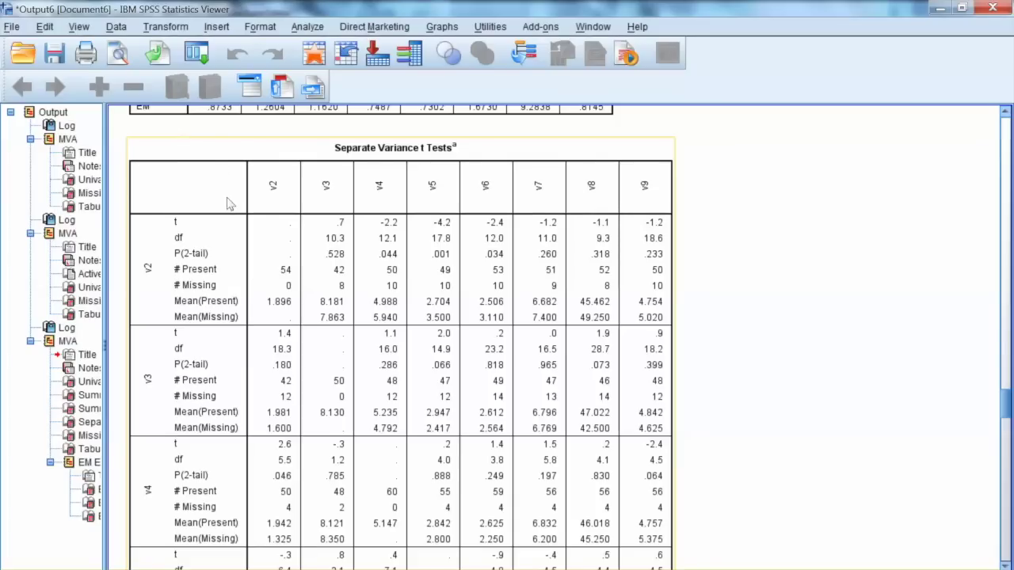
click(183, 129)
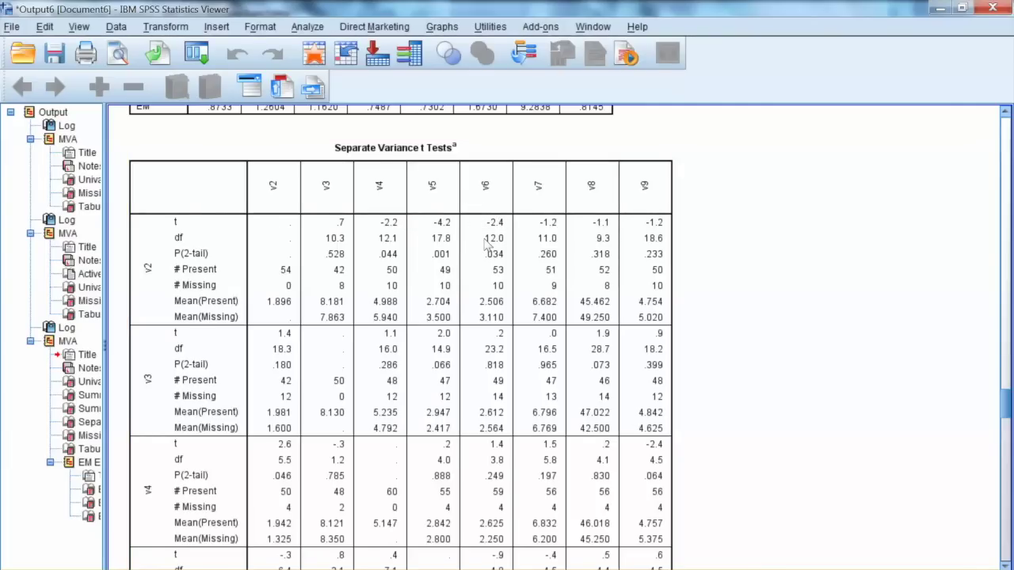
click(253, 151)
scroll(235, 181, down, 5)
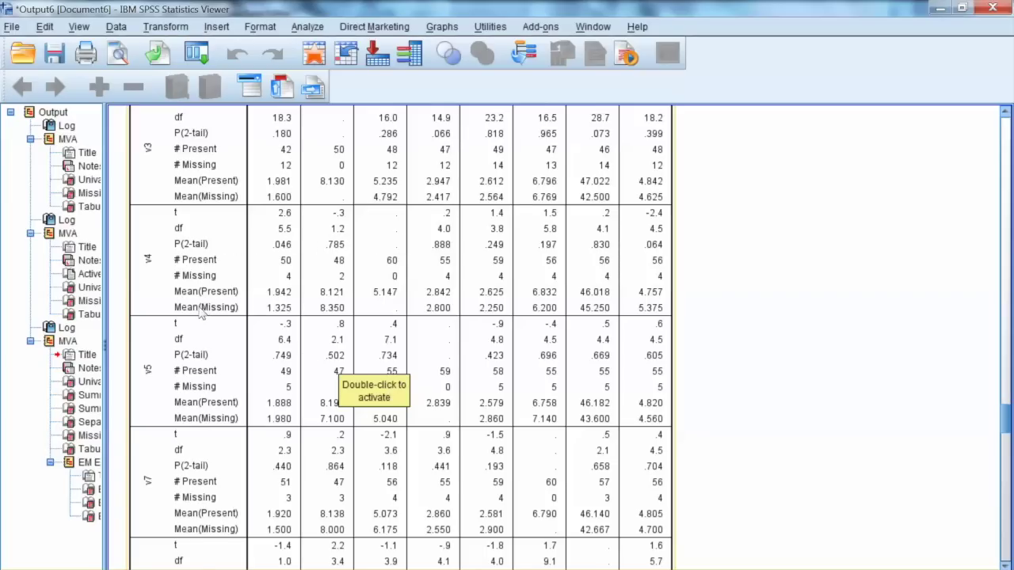
scroll(200, 312, down, 5)
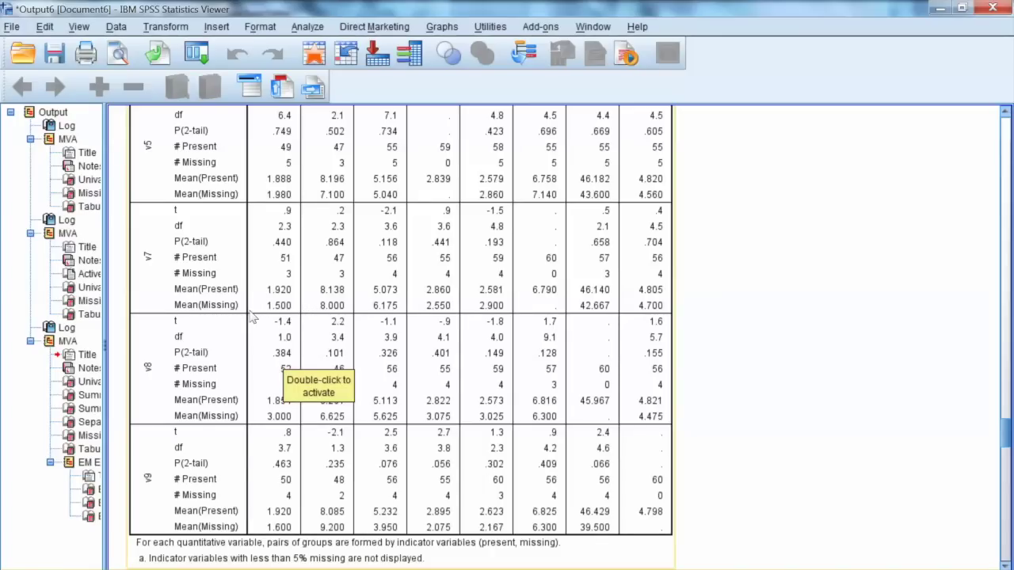
scroll(228, 317, down, 8)
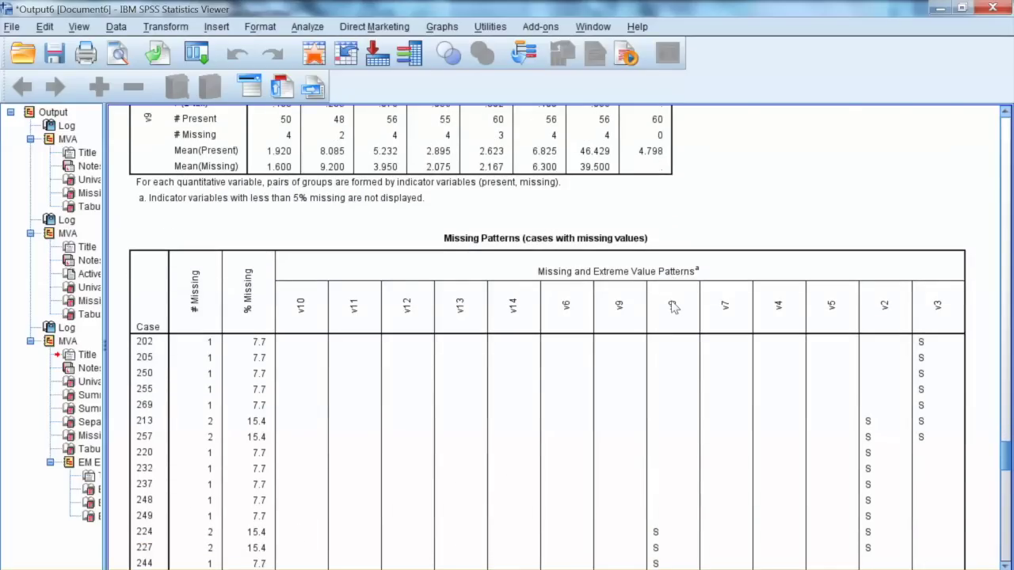
scroll(673, 310, down, 3)
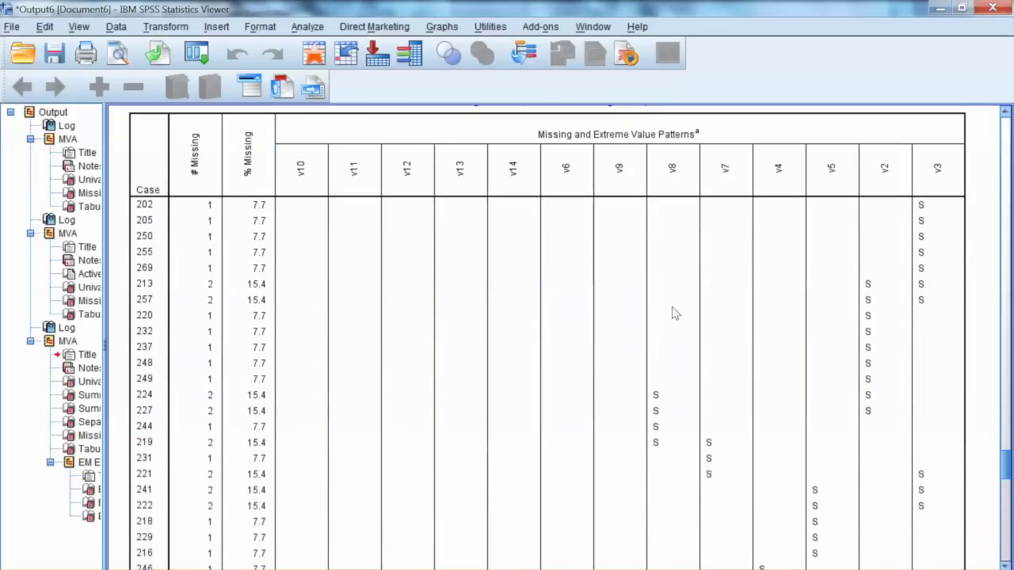
scroll(674, 317, down, 6)
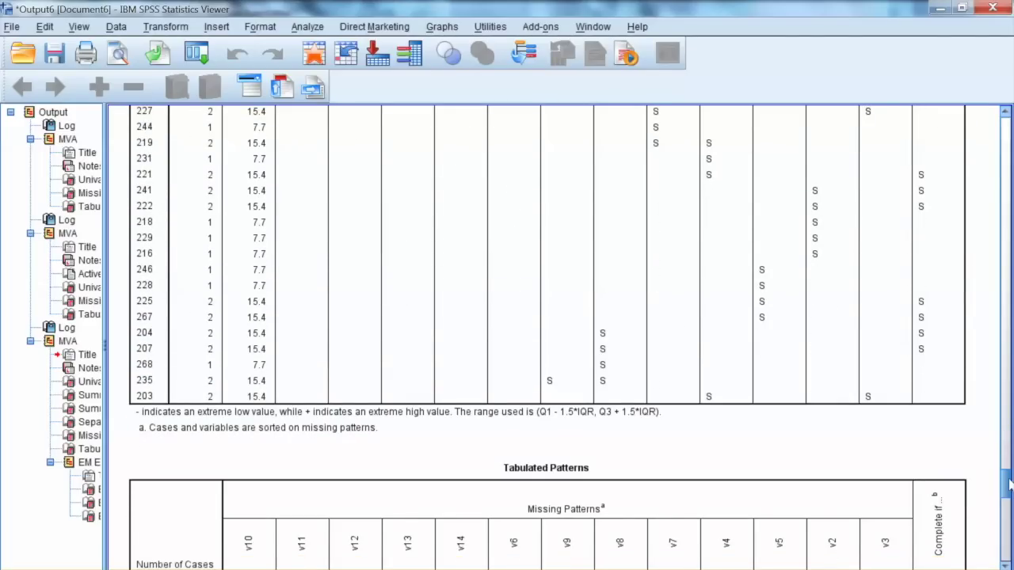
drag(1009, 483, 1010, 523)
scroll(677, 354, down, 2)
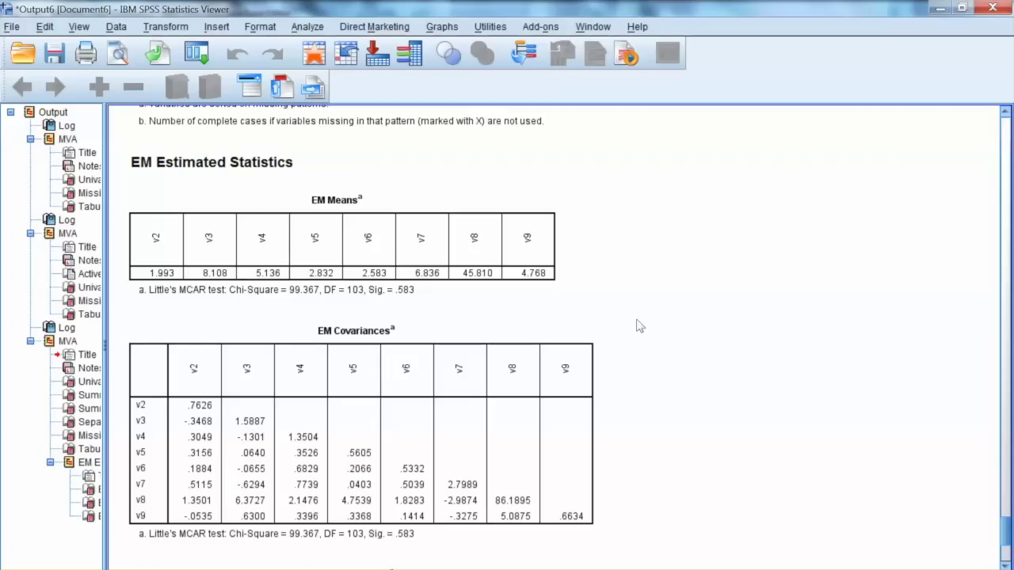
Select the EM Means table and look over the EM Covariances and EM Correlations tables.
click(287, 206)
scroll(678, 309, down, 3)
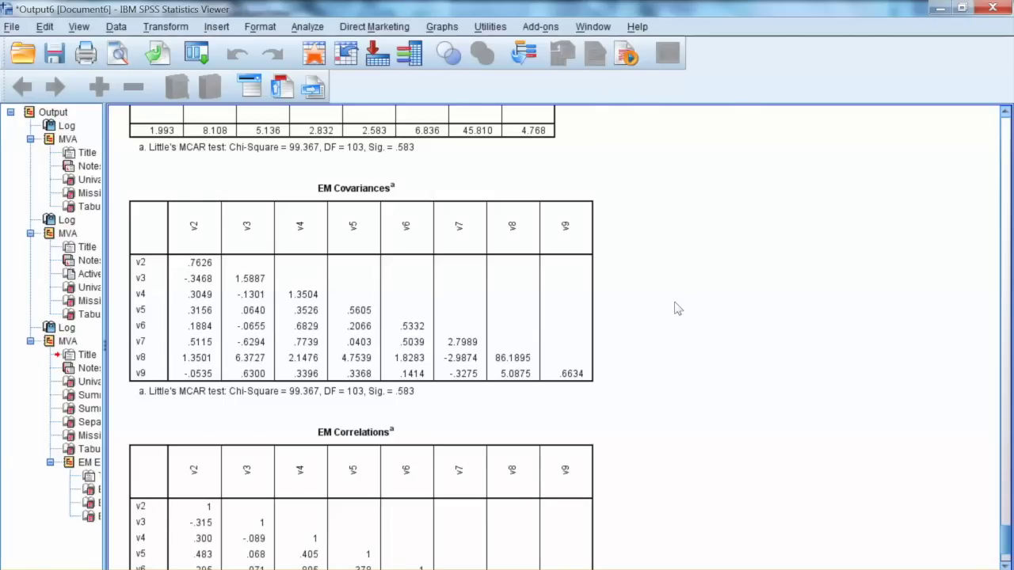
scroll(678, 309, up, 2)
scroll(678, 309, down, 3)
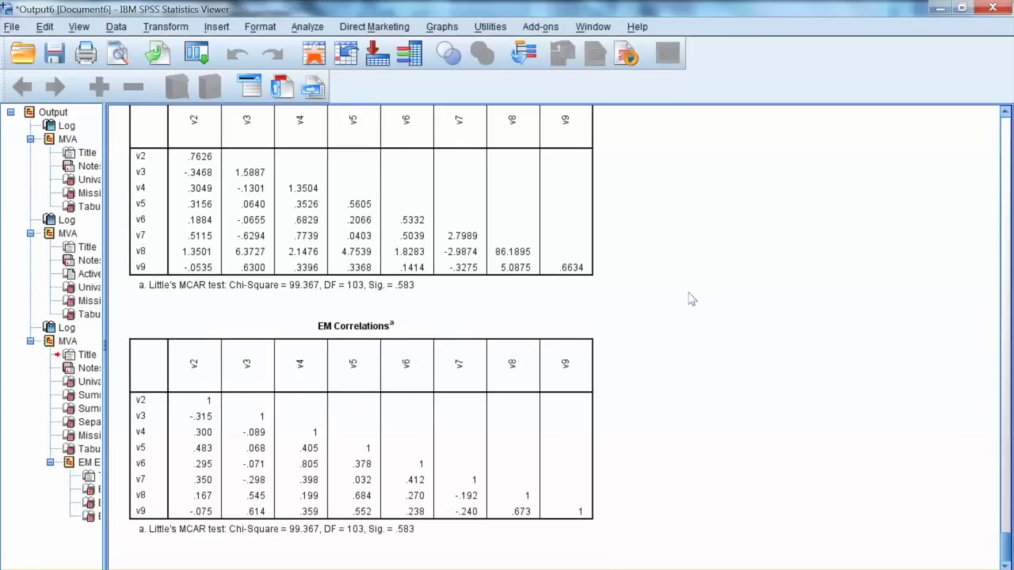
scroll(691, 298, up, 2)
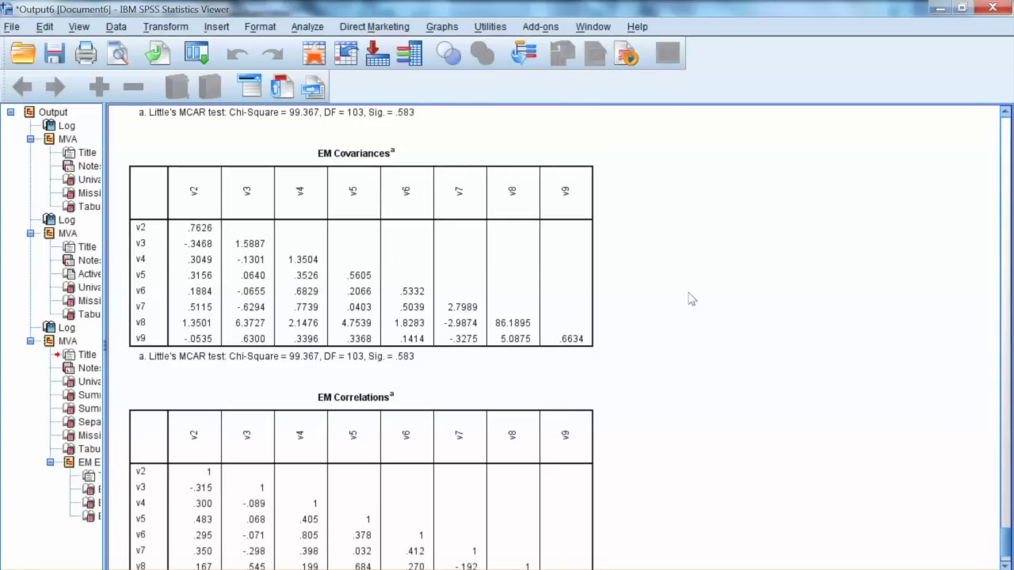
scroll(690, 299, up, 3)
scroll(691, 298, up, 3)
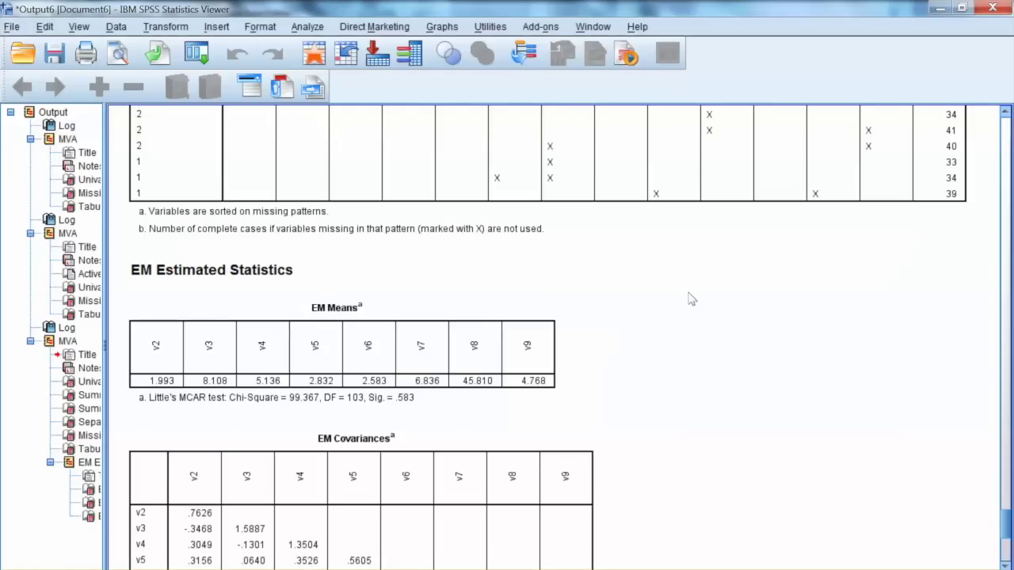
scroll(690, 298, up, 1)
scroll(690, 298, down, 6)
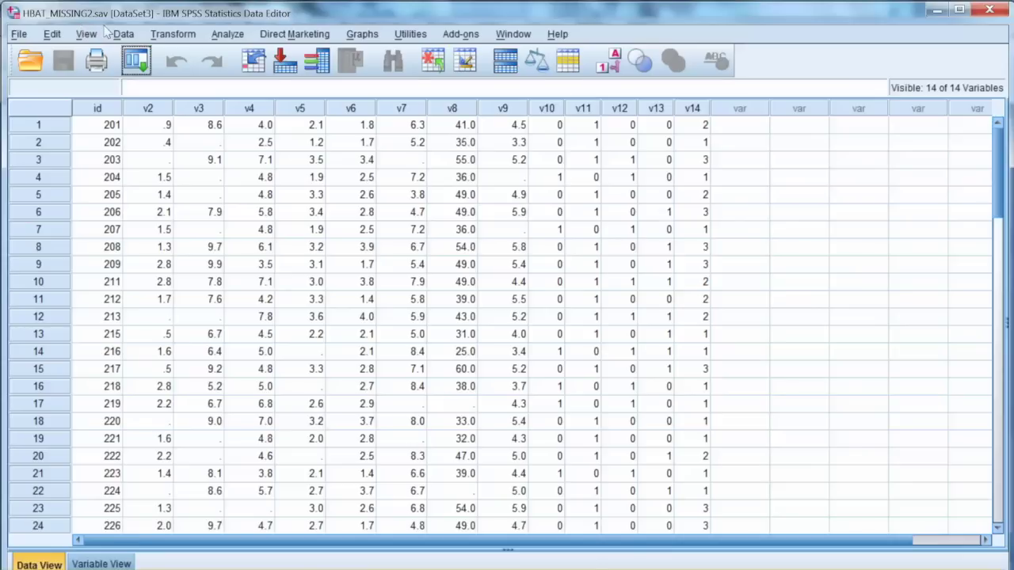
Open Transform > Replace Missing Values and select variables V2 through V9.
key(alt+t)
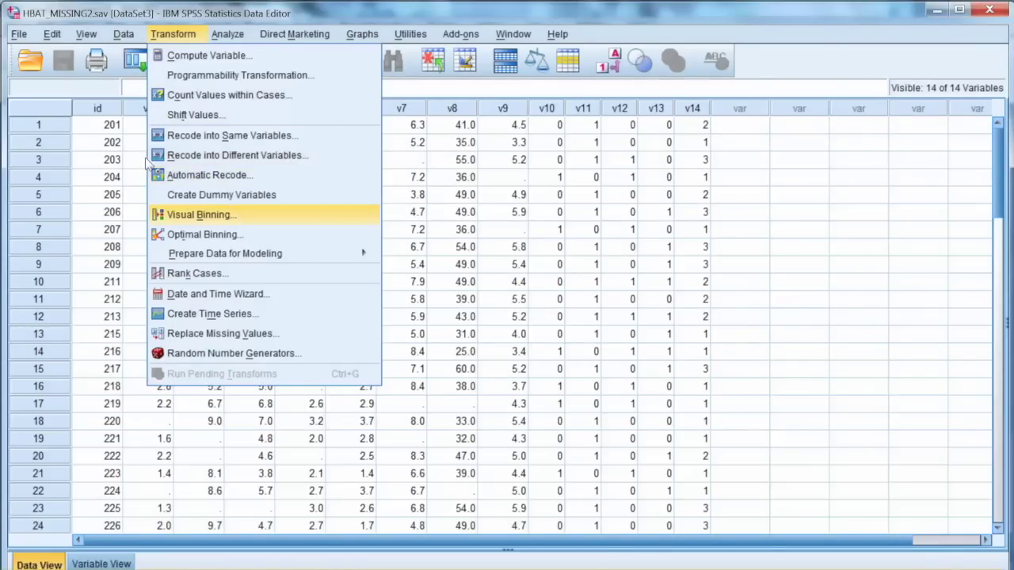
key(Down)
key(Down)
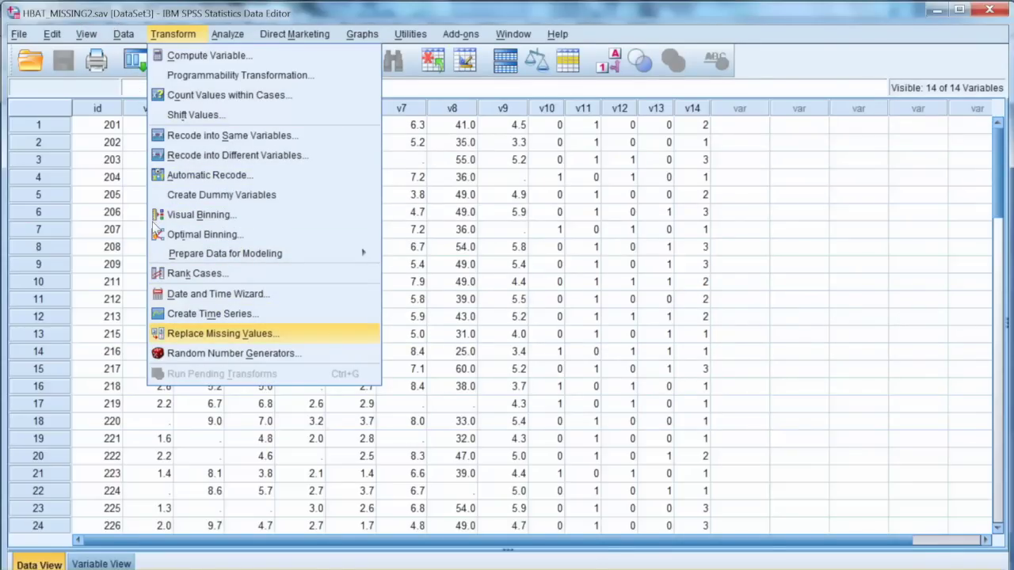
key(Return)
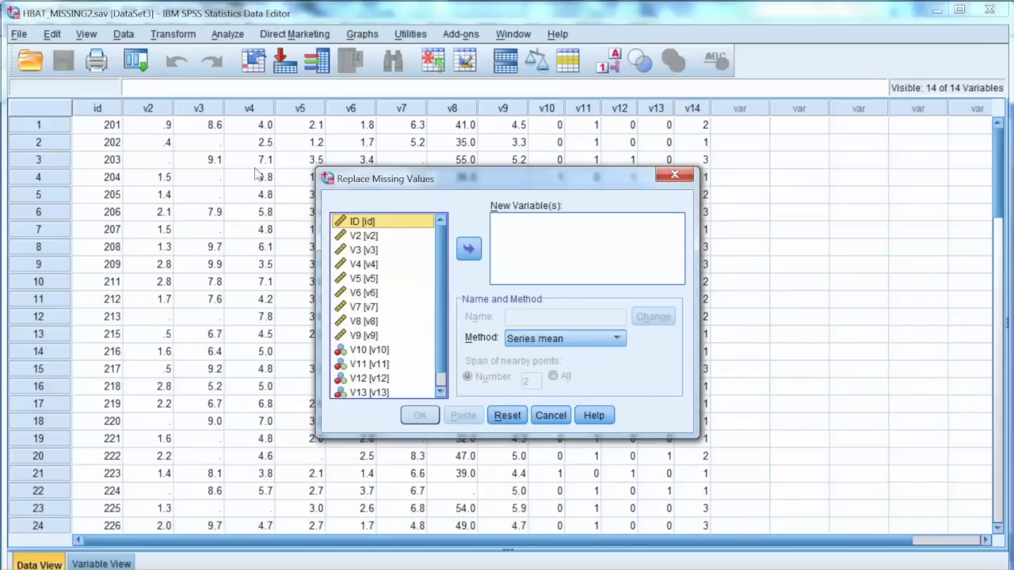
key(Down)
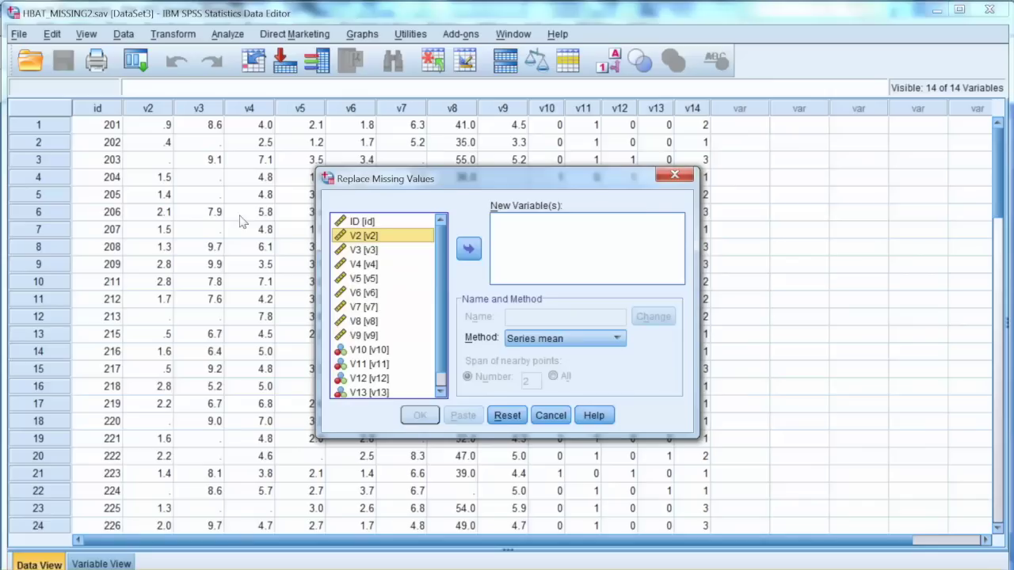
key(shift+Down)
key(shift+Down)
key(shift+Down)
key(shift+Down)
key(shift+Down)
key(shift+Down)
key(shift+Down)
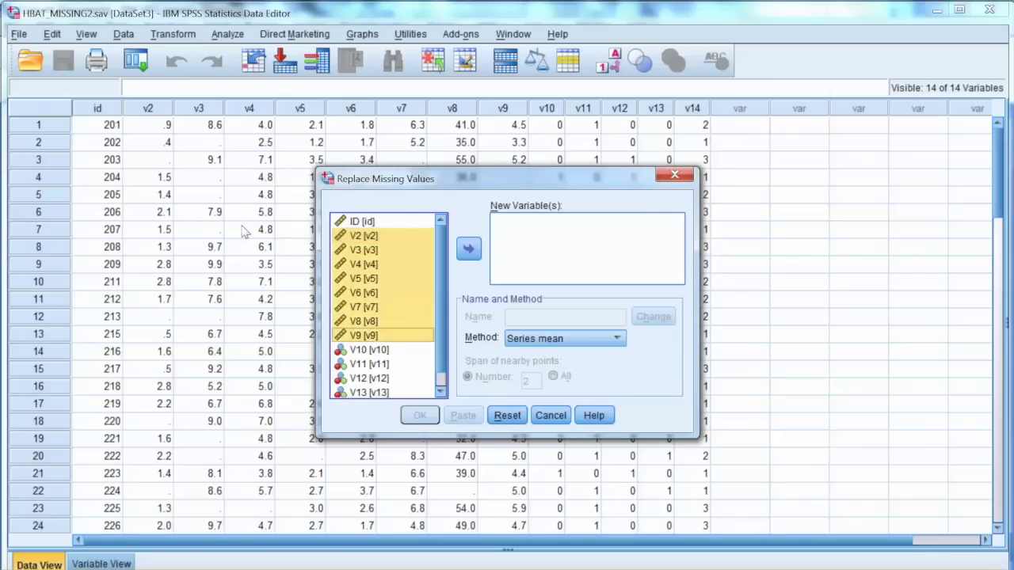
key(Tab)
key(space)
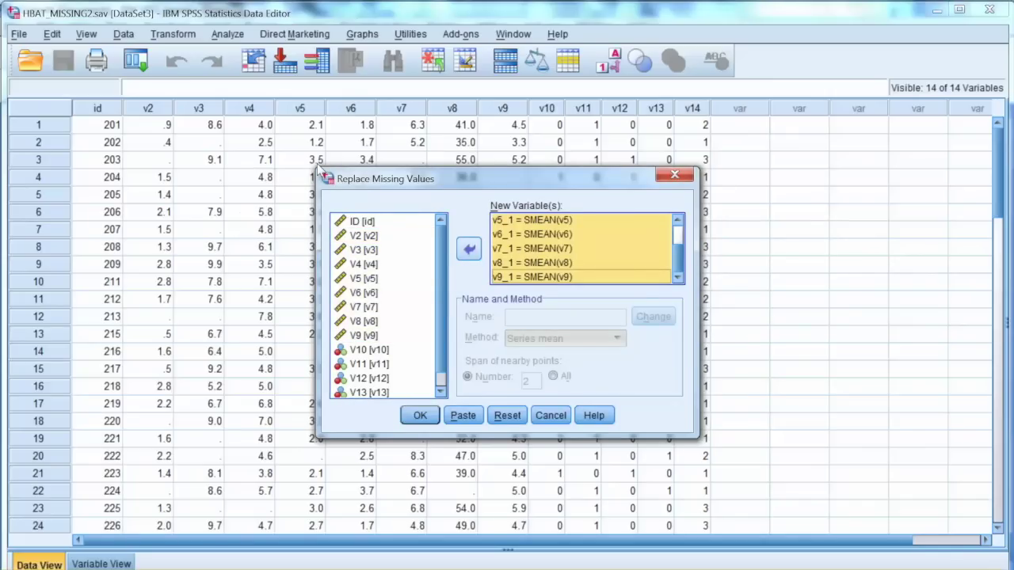
key(space)
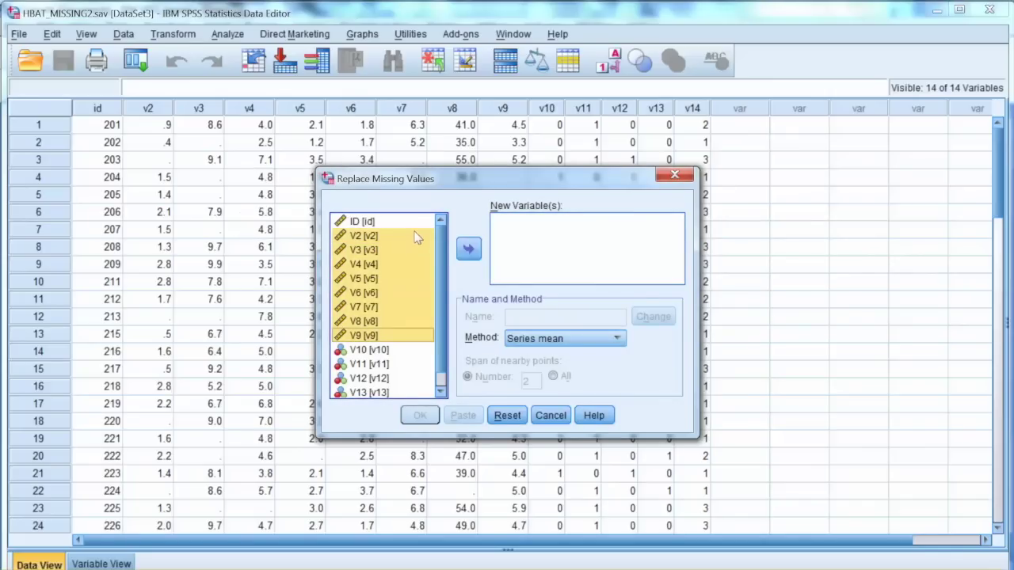
Keep Series mean as the method and create imputed copies v2_1–v9_1 of V2–V9.
key(alt+m)
key(alt+Down)
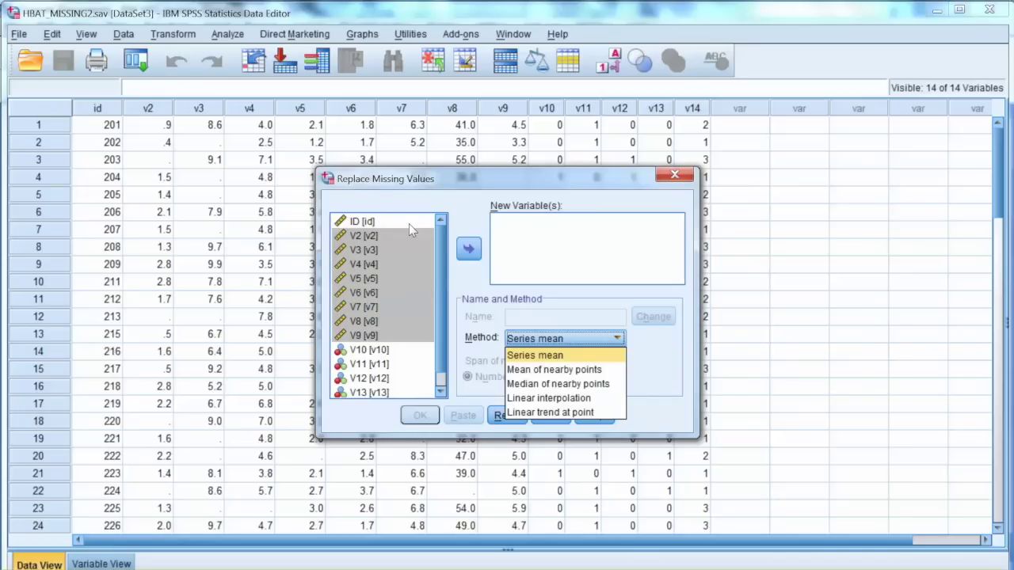
key(End)
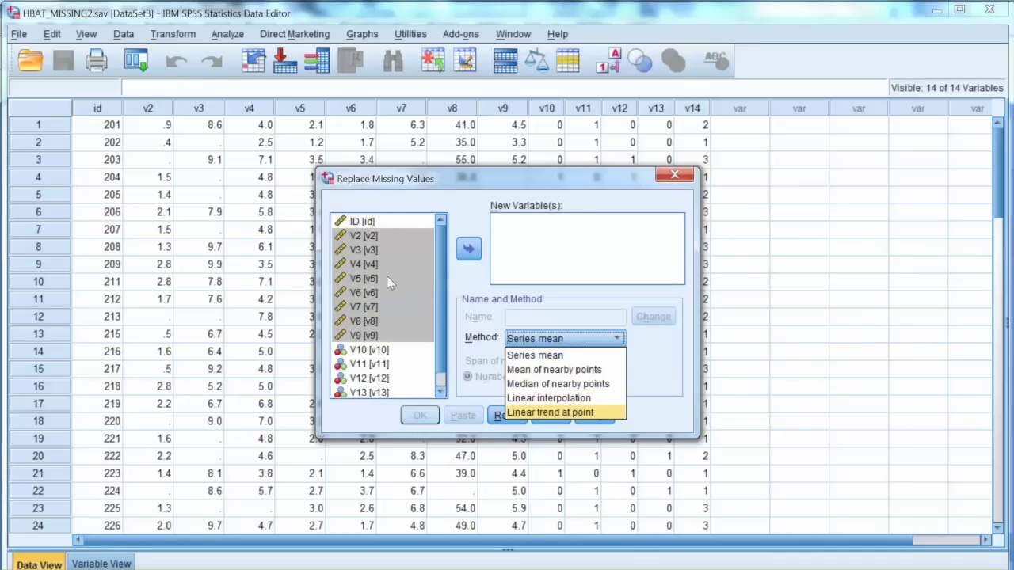
key(Up)
key(Up)
key(Up)
key(Up)
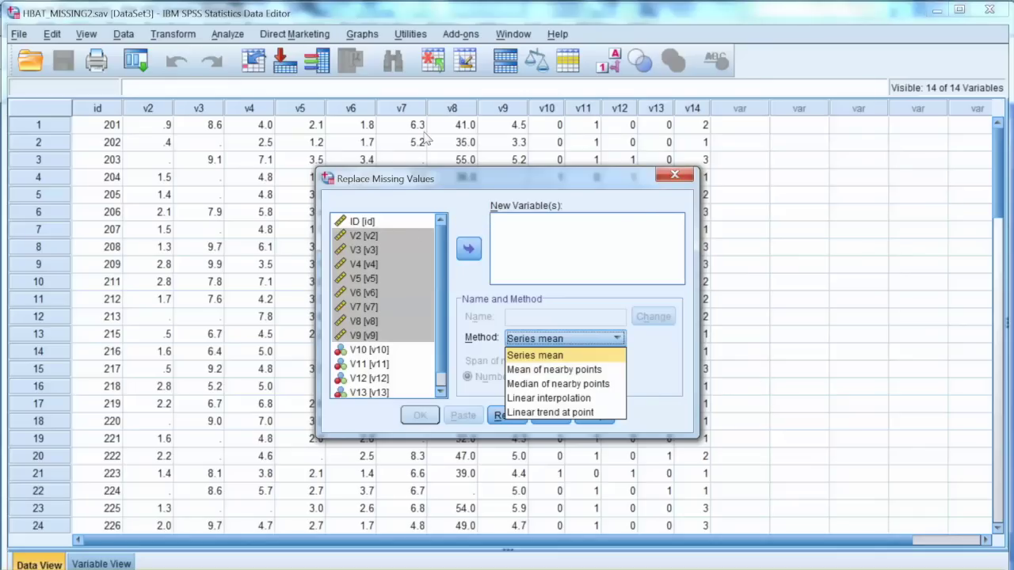
key(Return)
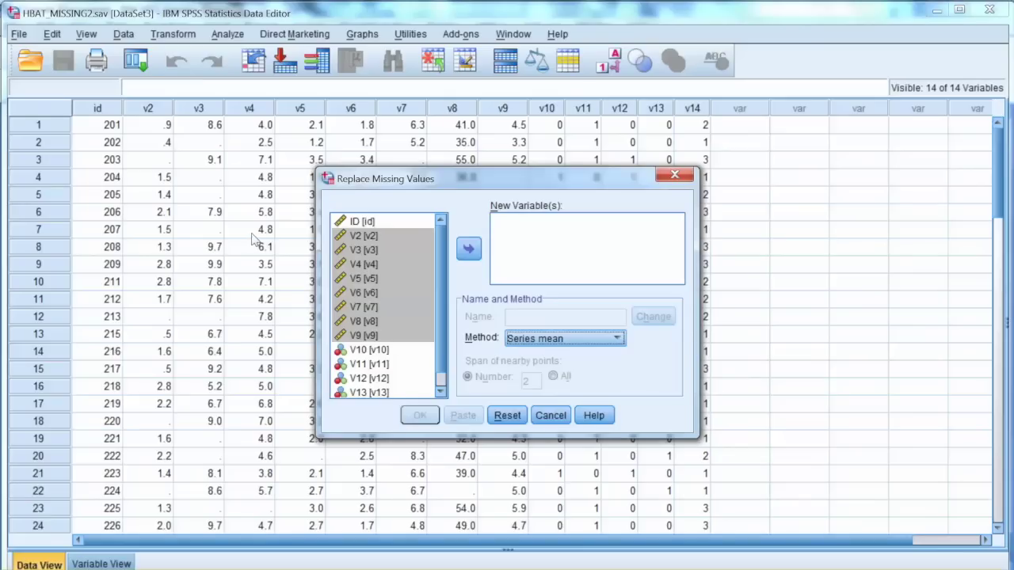
key(Tab)
key(Tab)
scroll(295, 246, down, 1)
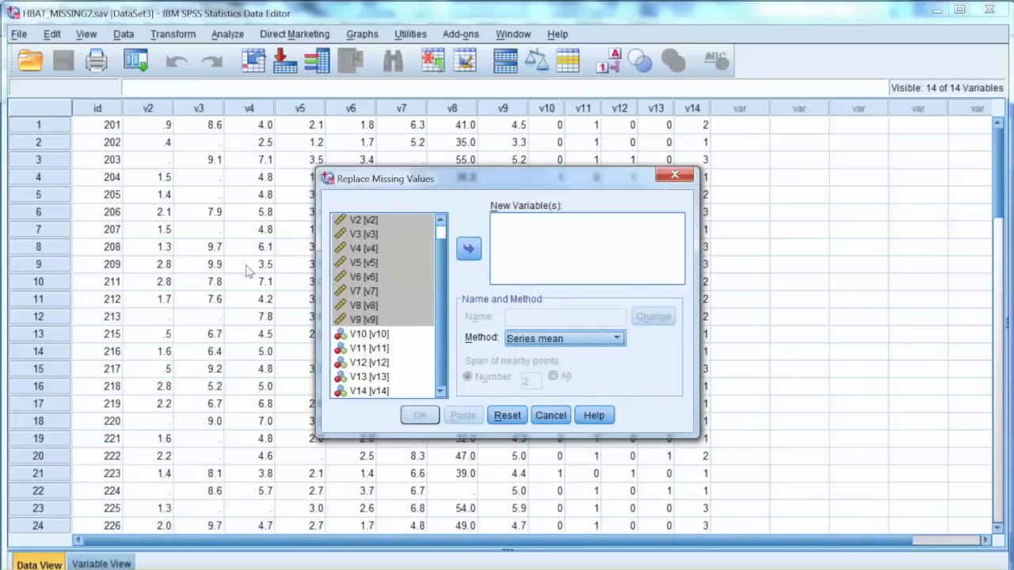
key(space)
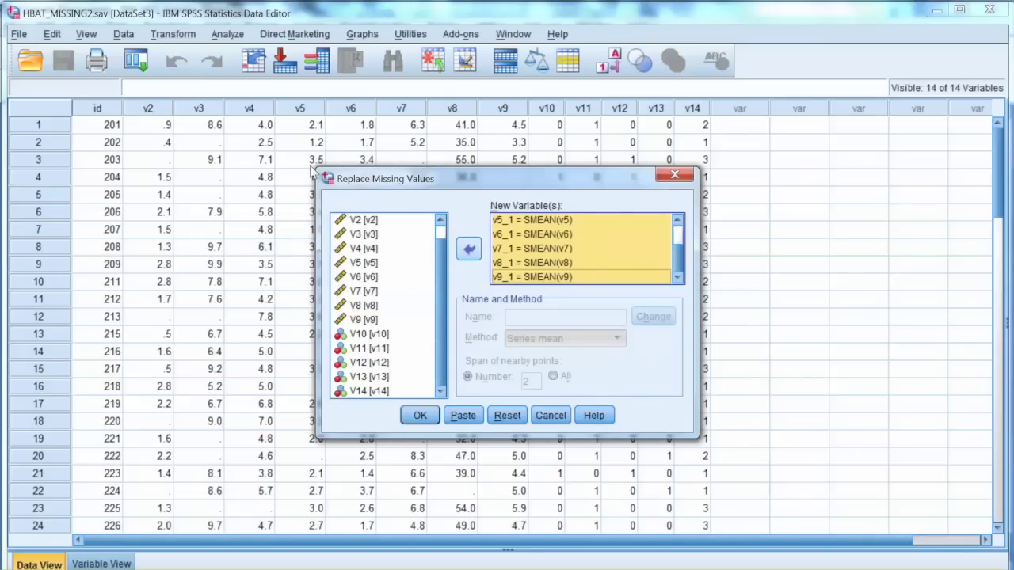
key(Return)
scroll(340, 364, right, 1)
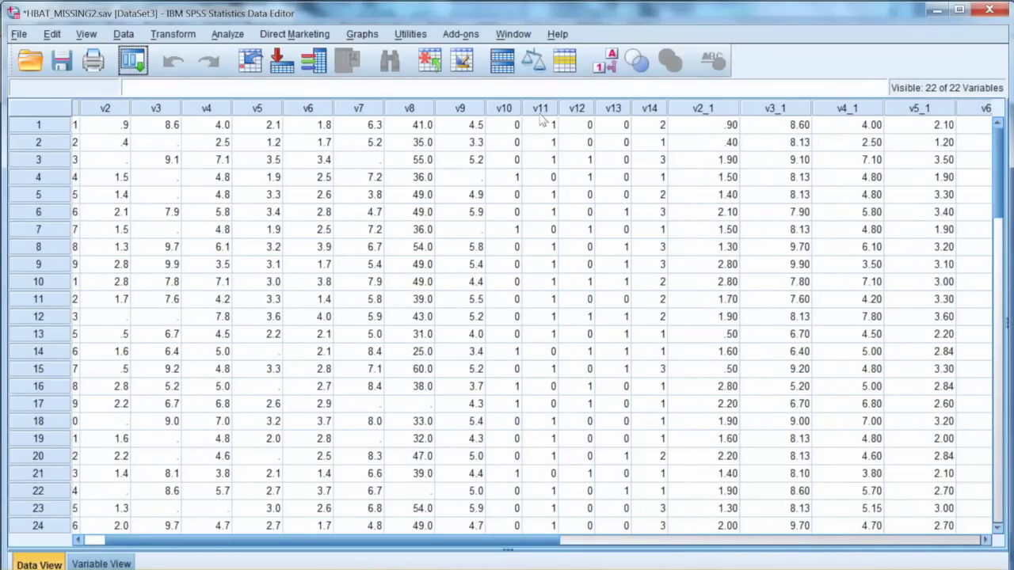
Check the v2_1–v9_1 definitions in Variable View, then inspect the SMEAN columns in Data View.
key(ctrl+t)
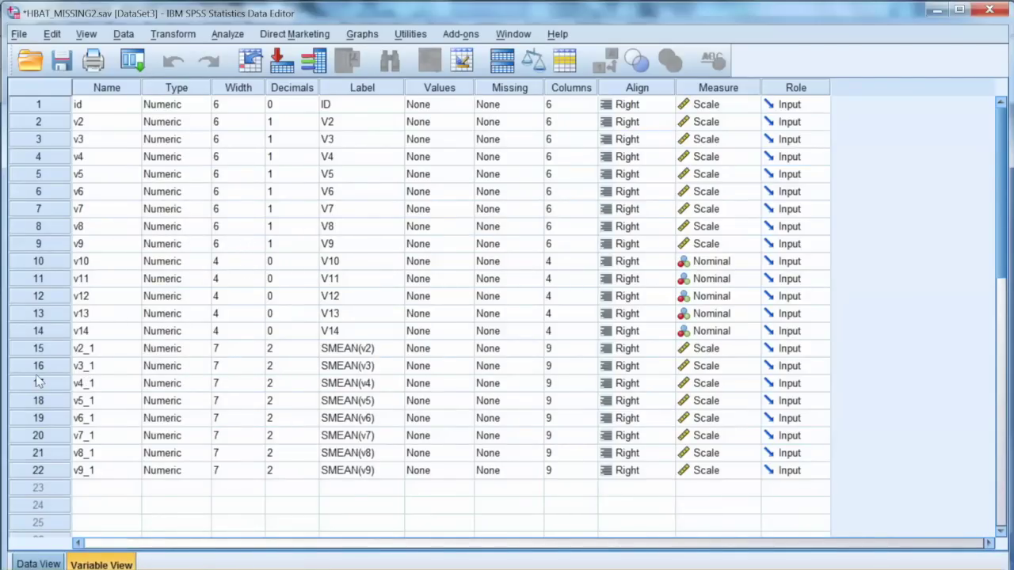
key(ctrl+t)
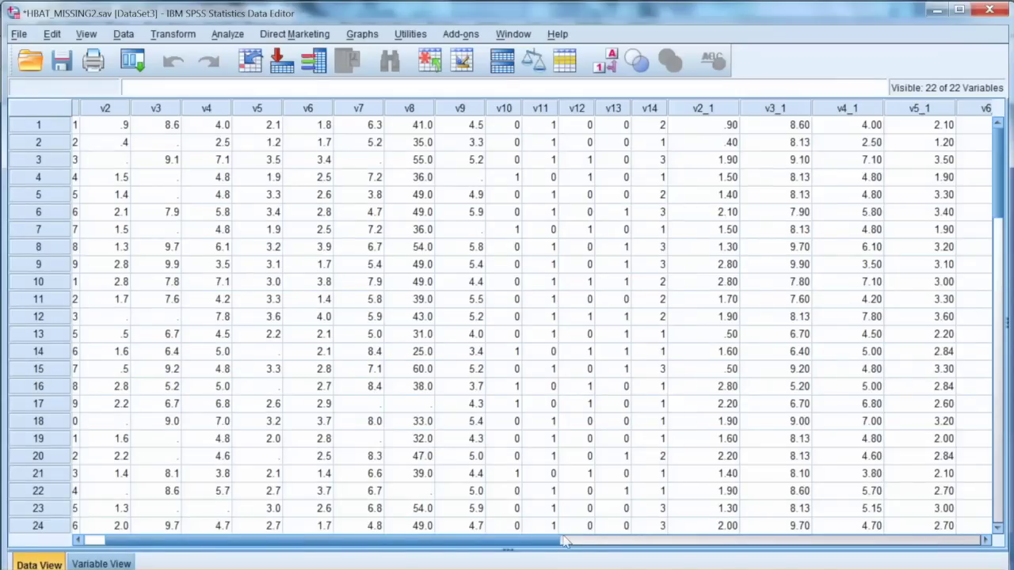
scroll(396, 367, right, 2)
scroll(396, 367, right, 4)
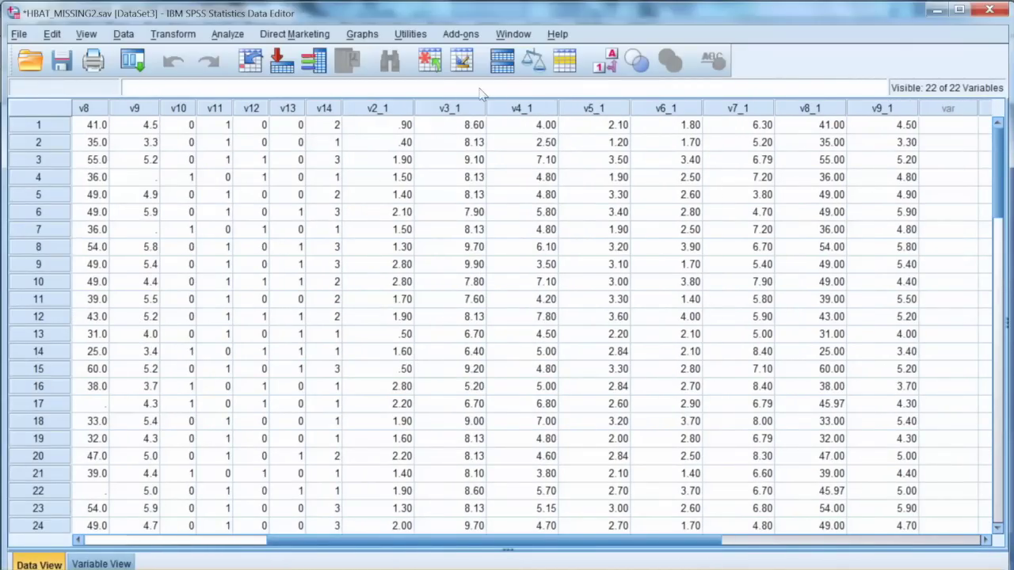
scroll(377, 179, down, 3)
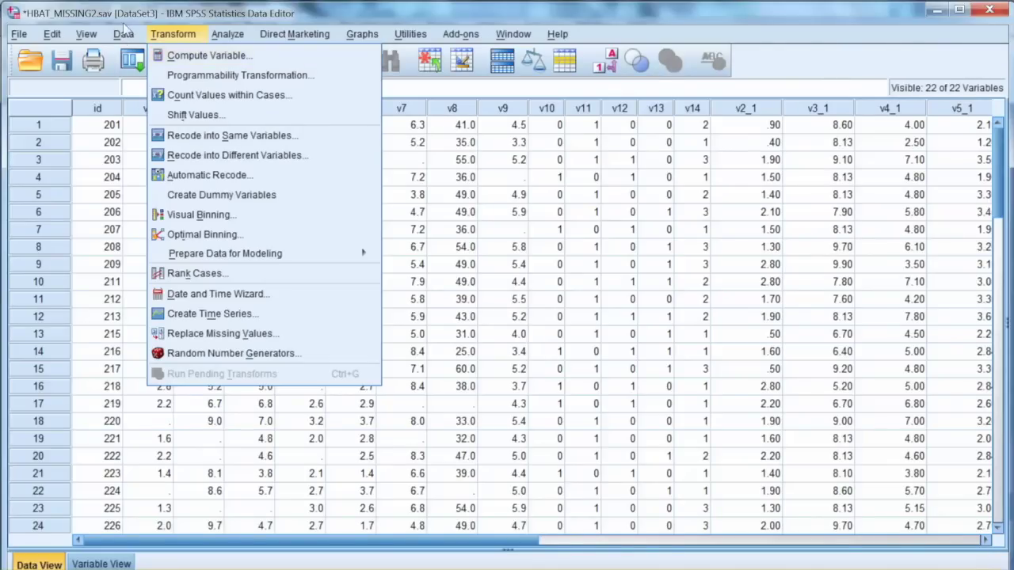
key(Down)
key(Down)
key(Down)
key(Down)
key(Down)
key(Down)
key(Down)
key(Down)
key(Down)
key(Down)
key(Down)
key(Down)
key(Down)
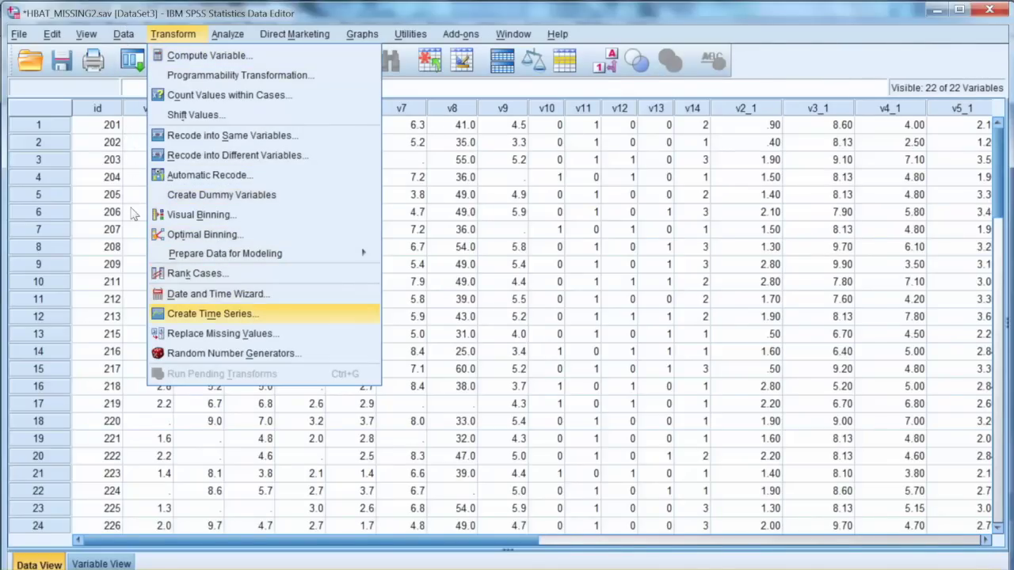
key(Down)
key(Return)
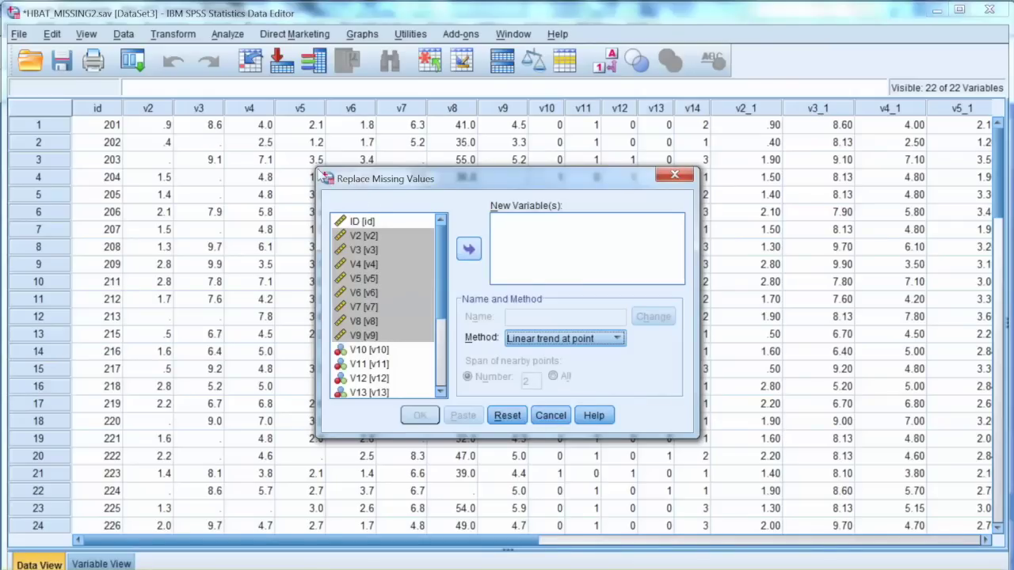
click(468, 209)
click(416, 414)
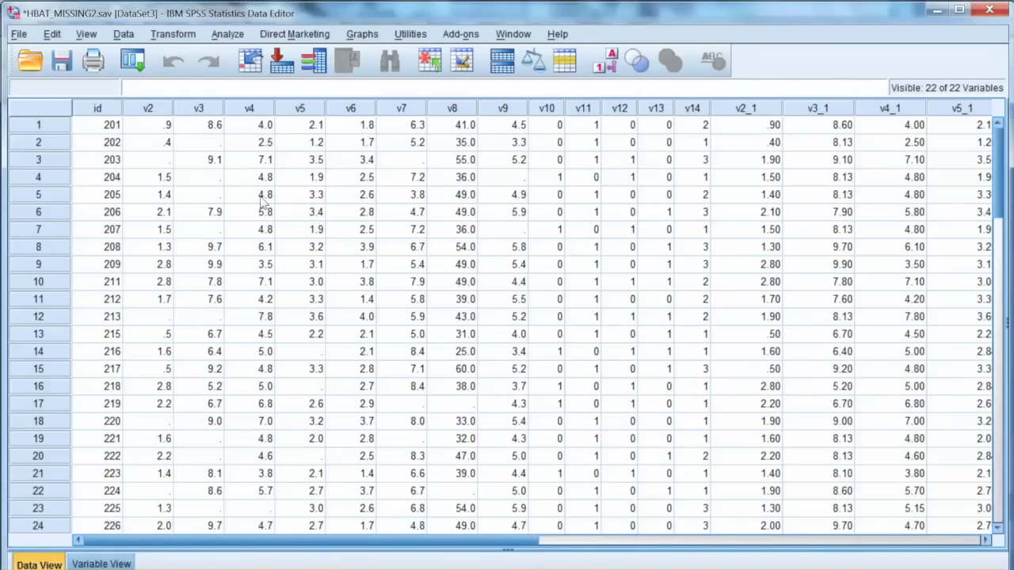
scroll(202, 369, right, 10)
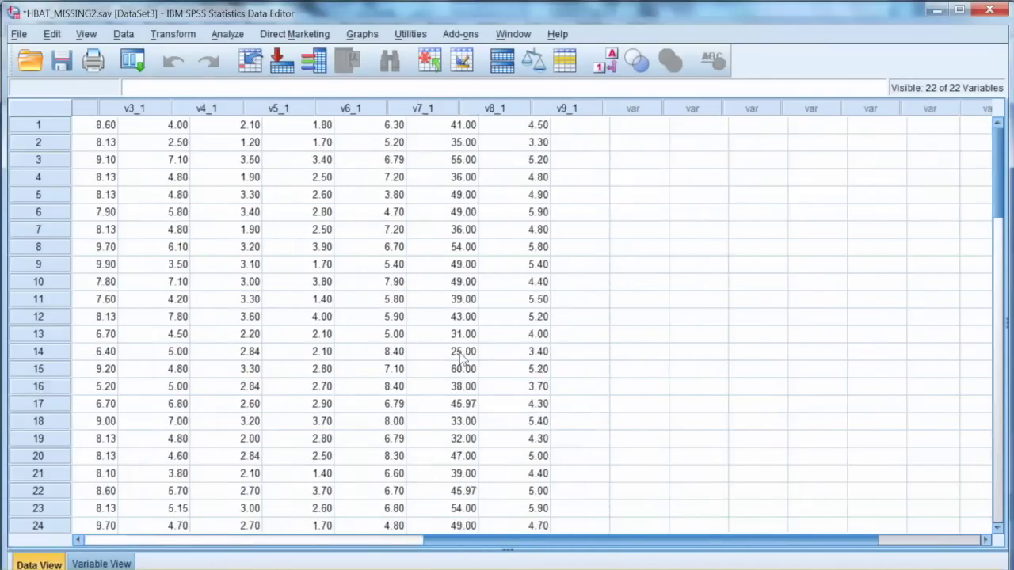
scroll(451, 361, left, 3)
scroll(430, 367, left, 1)
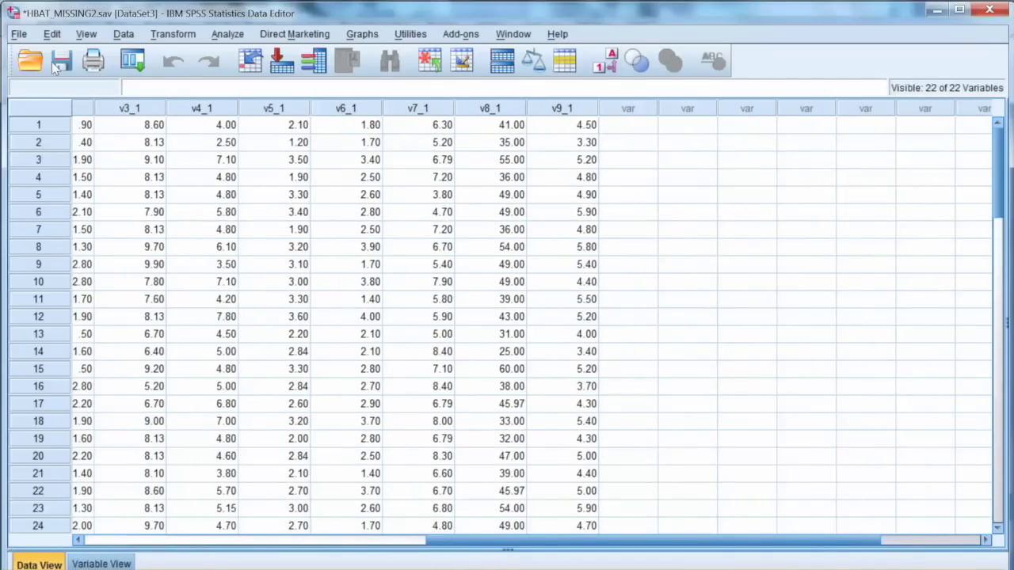
scroll(265, 205, left, 10)
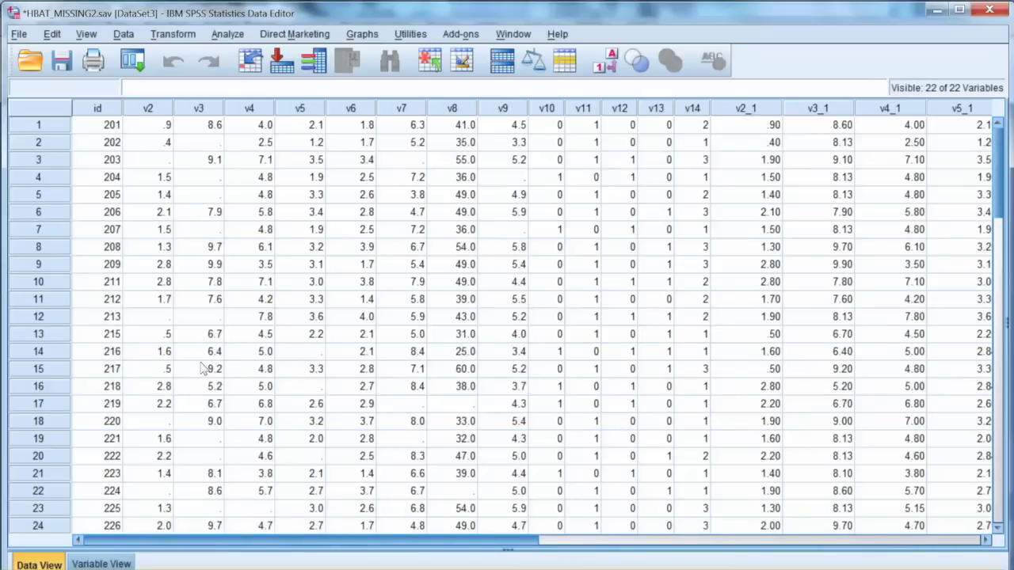
scroll(484, 357, right, 10)
scroll(461, 361, left, 1)
scroll(451, 362, left, 2)
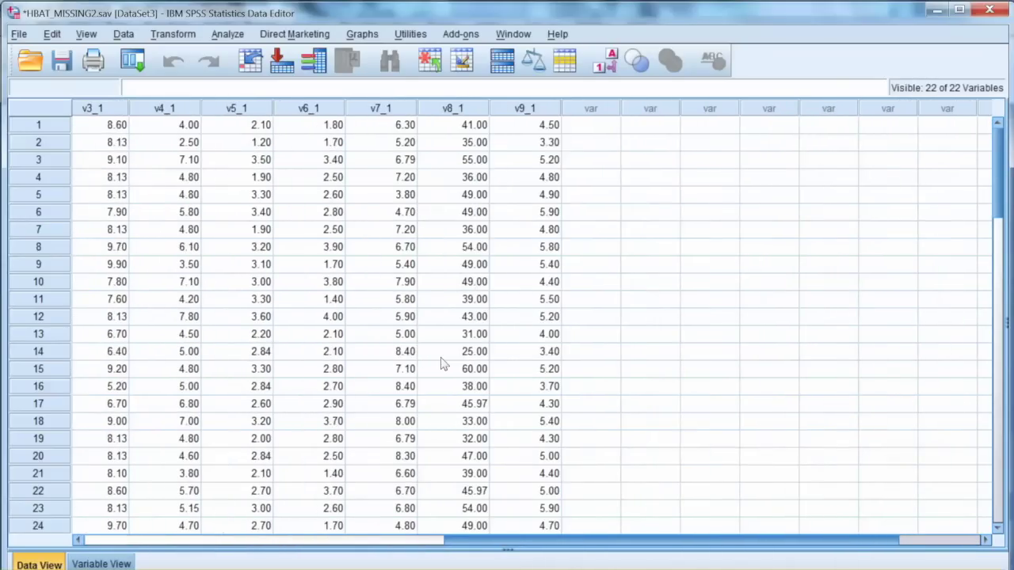
scroll(443, 364, left, 1)
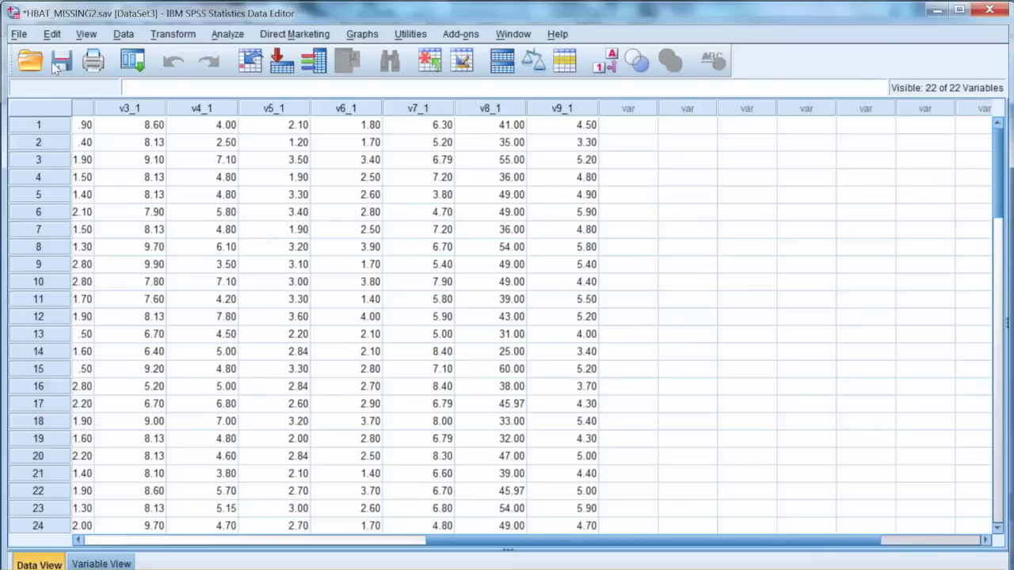
scroll(328, 362, left, 1)
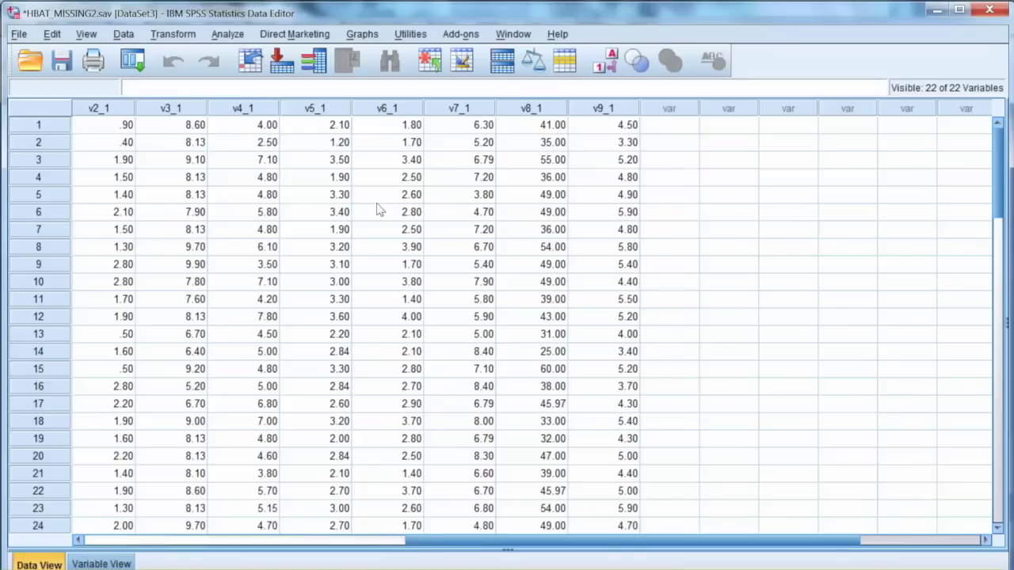
scroll(306, 364, left, 1)
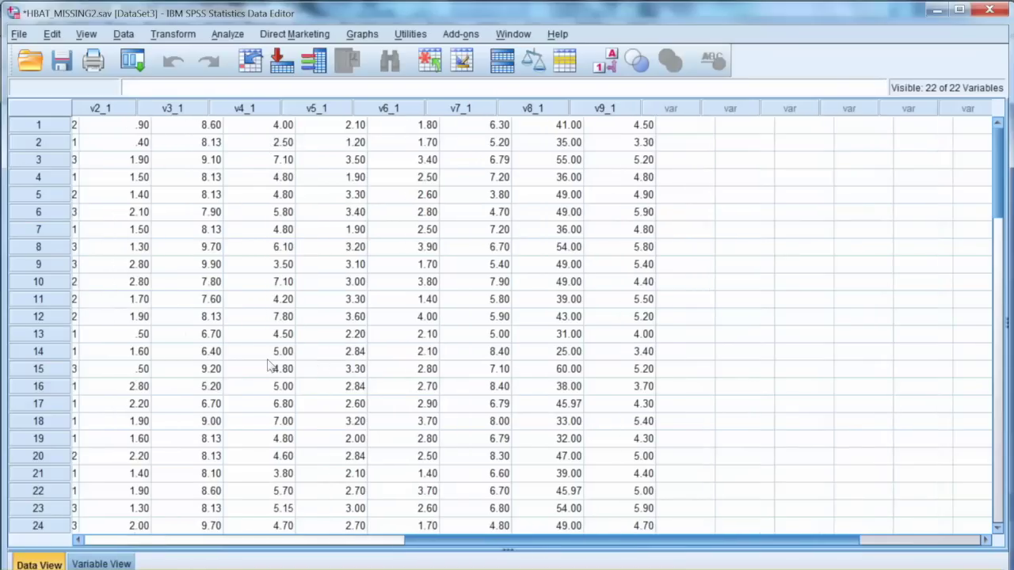
scroll(254, 367, left, 3)
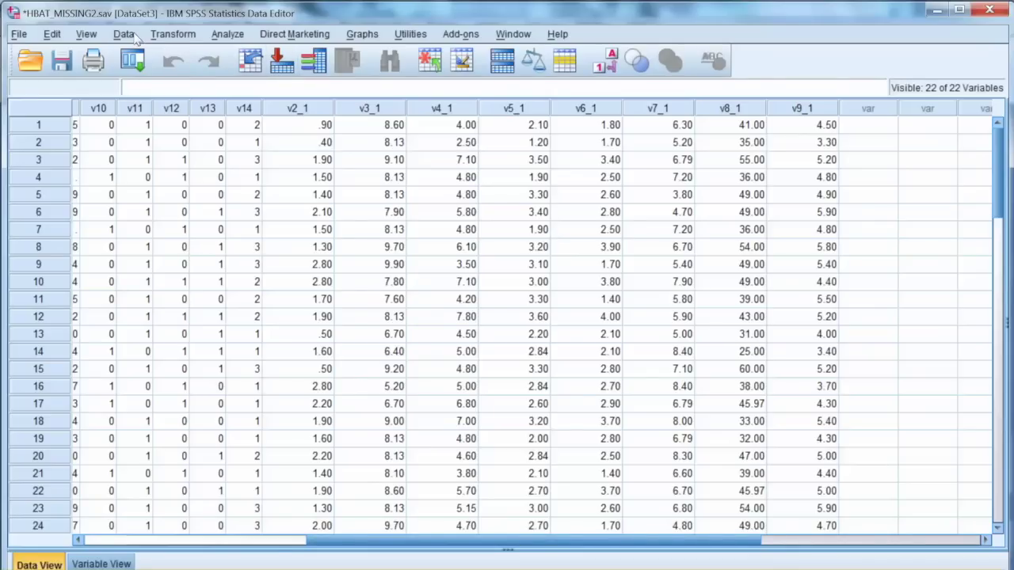
Open Analyze > Multiple Imputation > Impute Missing Data Values.
click(220, 36)
key(Down)
key(Down)
key(Down)
key(Down)
key(Down)
key(Down)
key(Down)
key(Down)
key(Down)
key(Down)
key(Up)
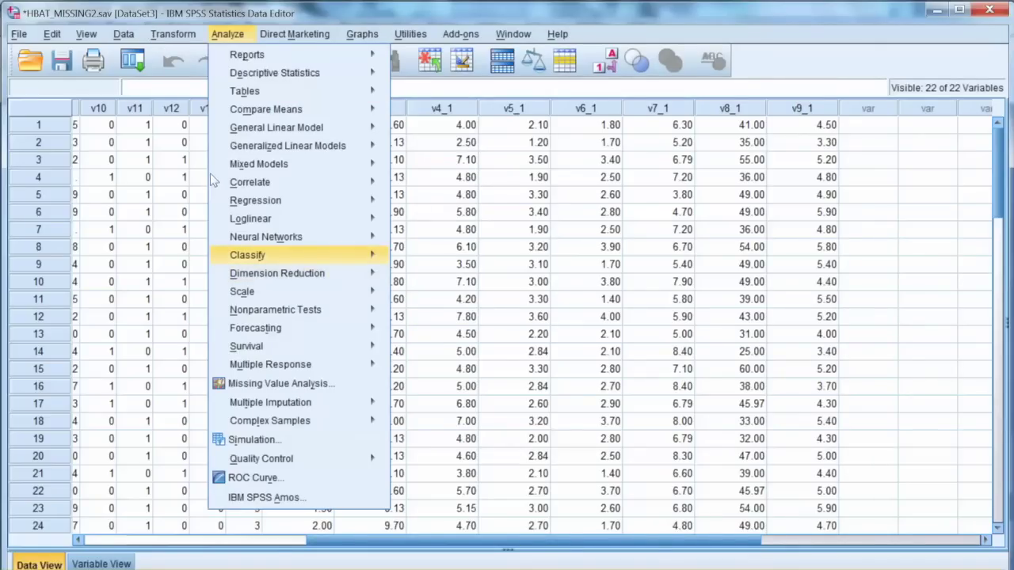
key(Down)
key(Down)
key(Down)
key(Down)
key(Down)
key(Down)
key(Down)
key(Down)
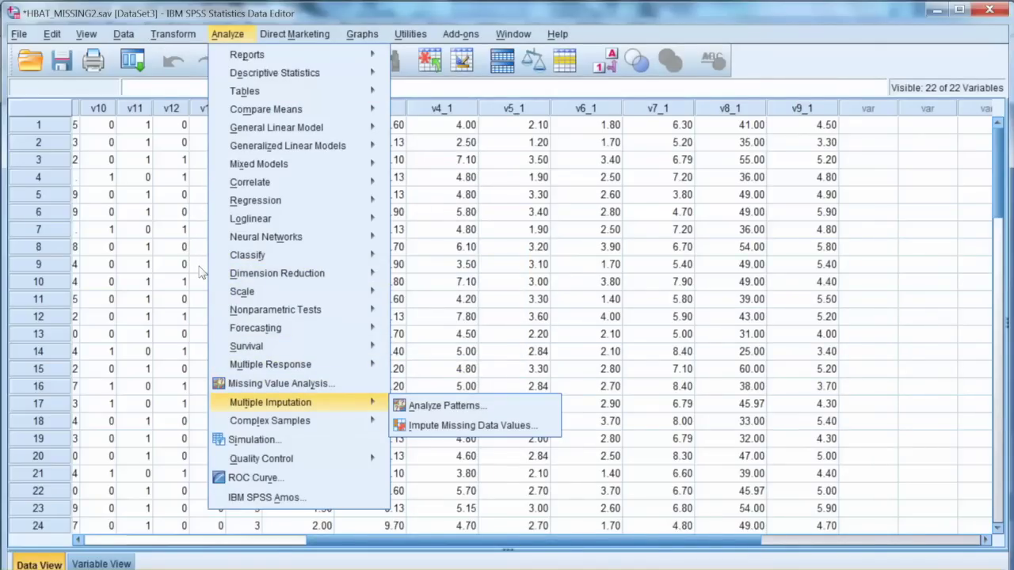
key(Right)
key(Down)
key(Return)
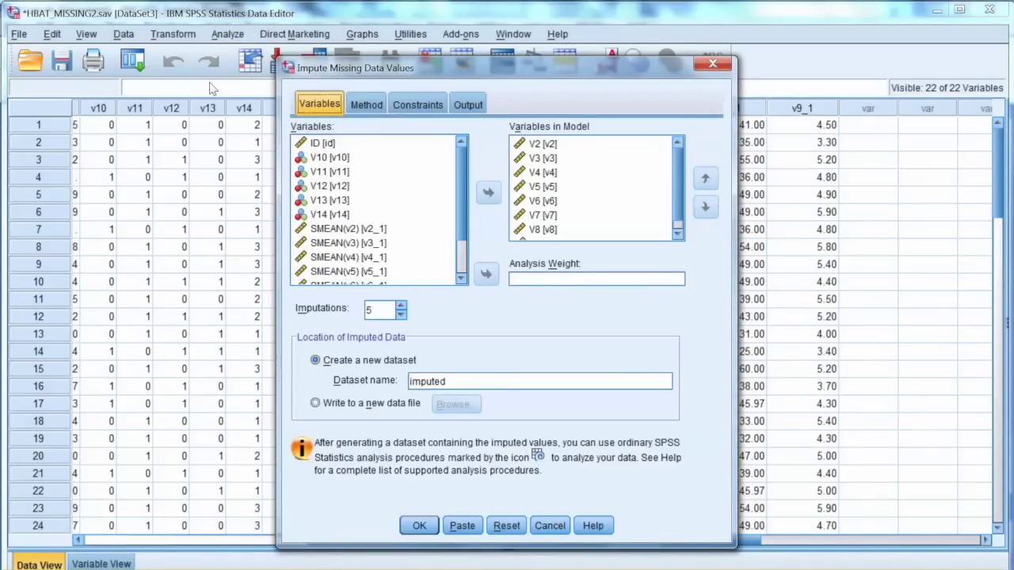
Keep all V2–V9 variables in the model and review the Method, Constraints and Output settings.
key(Tab)
key(ctrl+a)
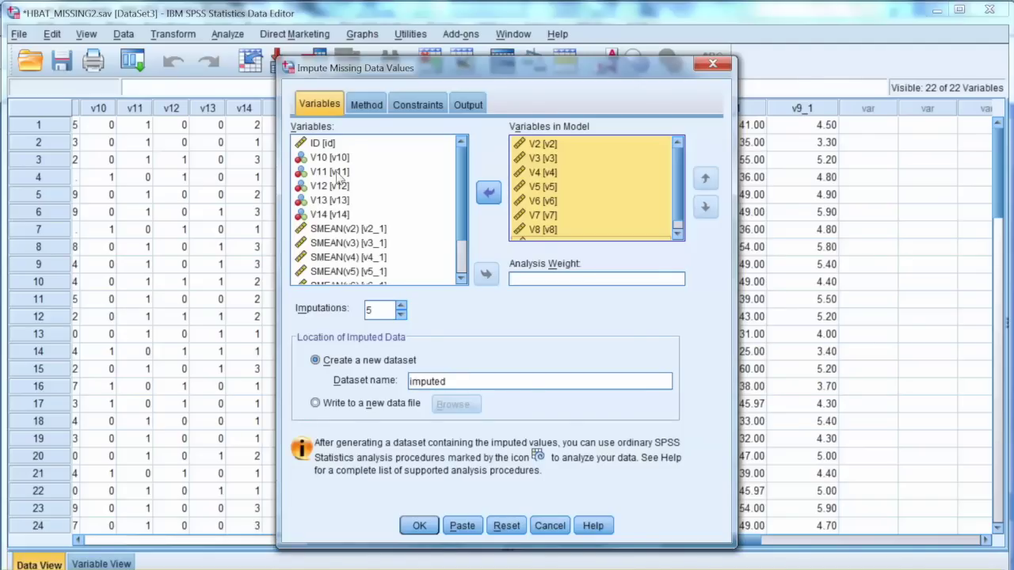
key(ctrl+Tab)
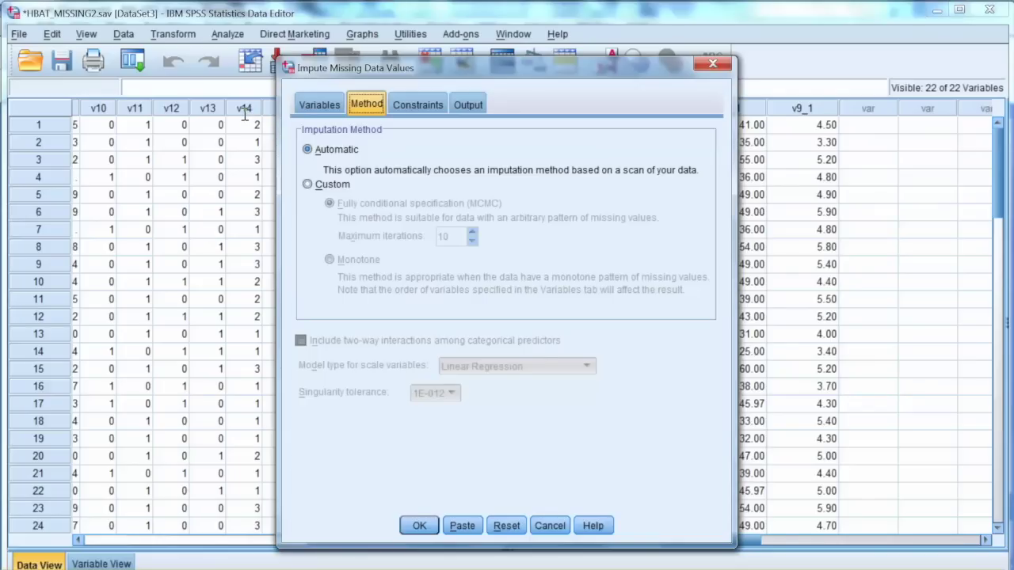
click(411, 109)
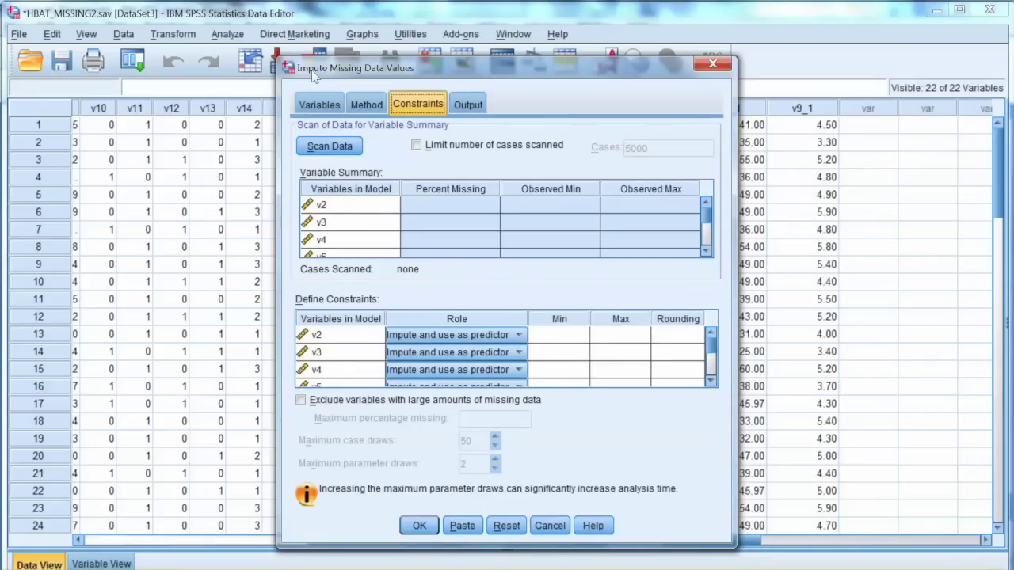
click(467, 104)
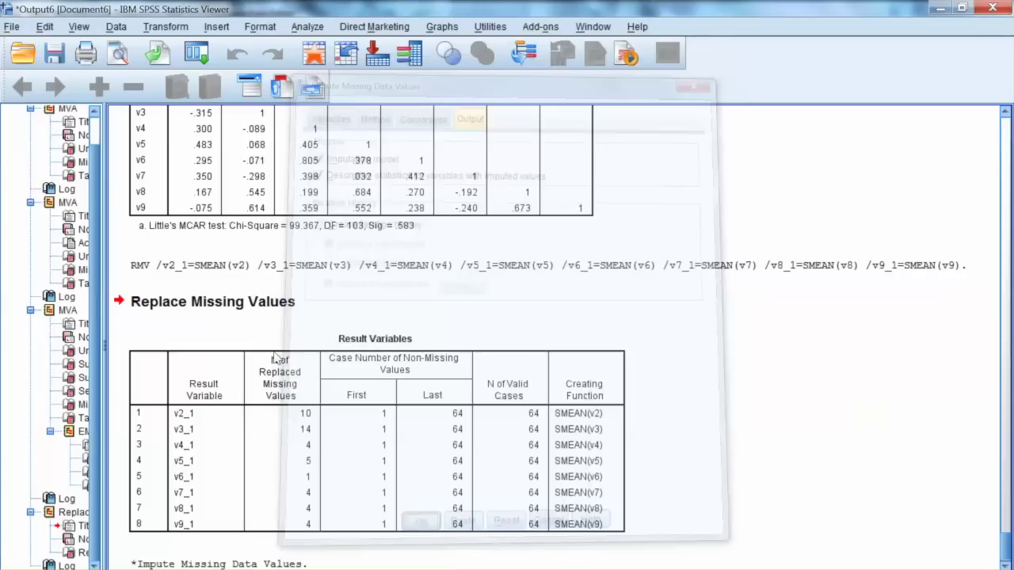
Browse the Multiple Imputation output tables, including the v2 descriptive statistics table.
scroll(245, 310, up, 10)
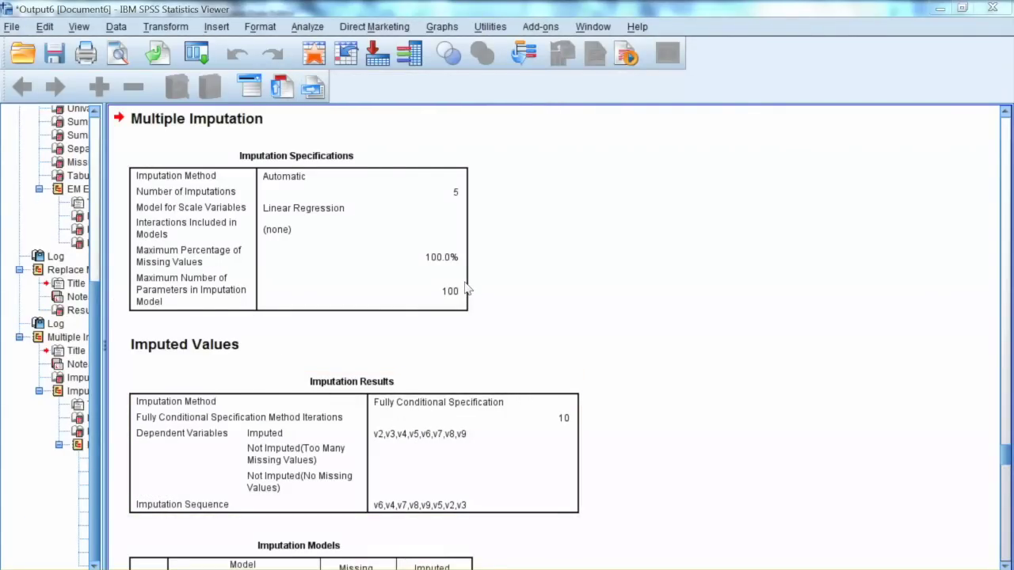
scroll(672, 313, down, 5)
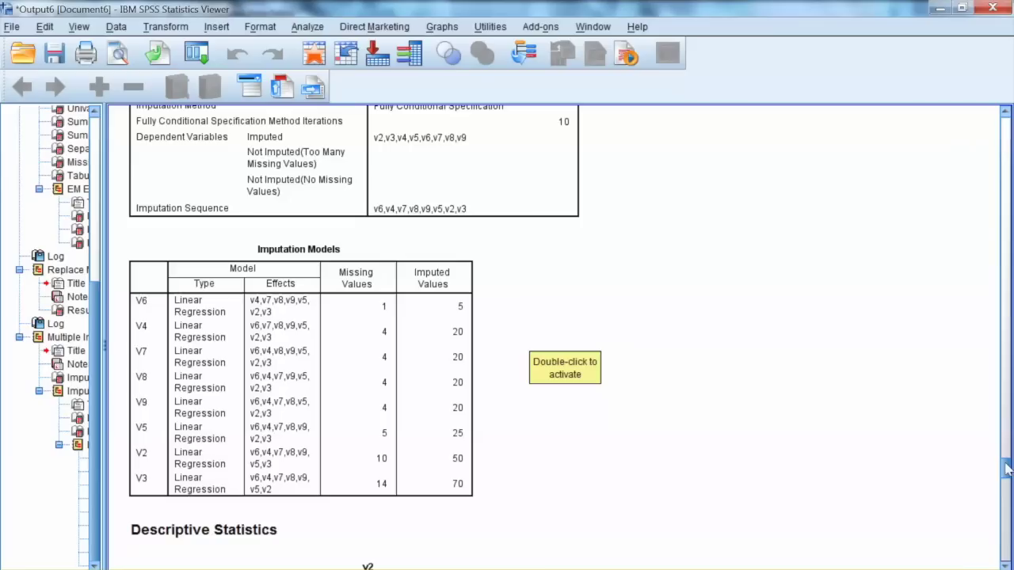
scroll(672, 315, down, 3)
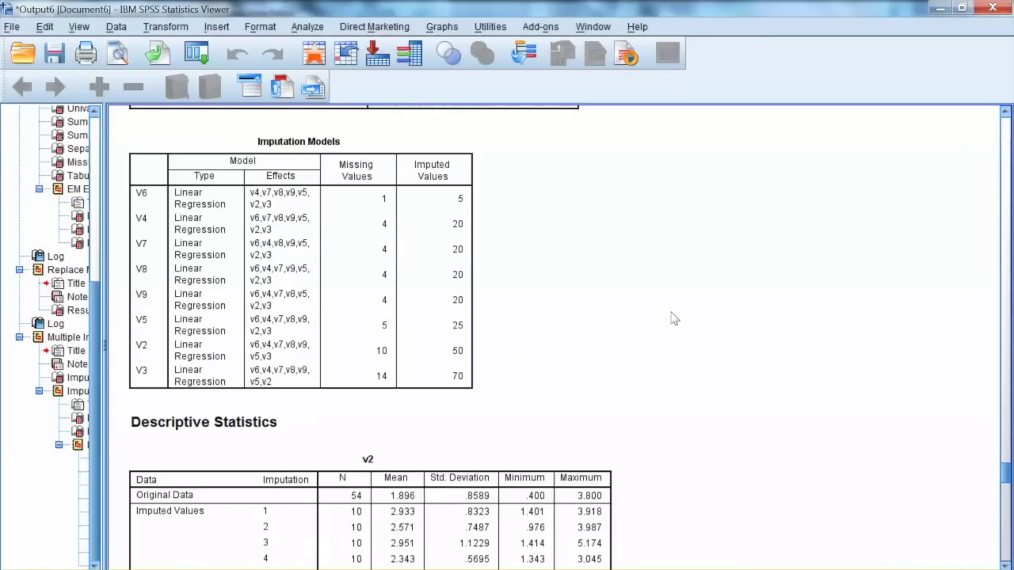
scroll(672, 320, down, 3)
scroll(672, 322, down, 3)
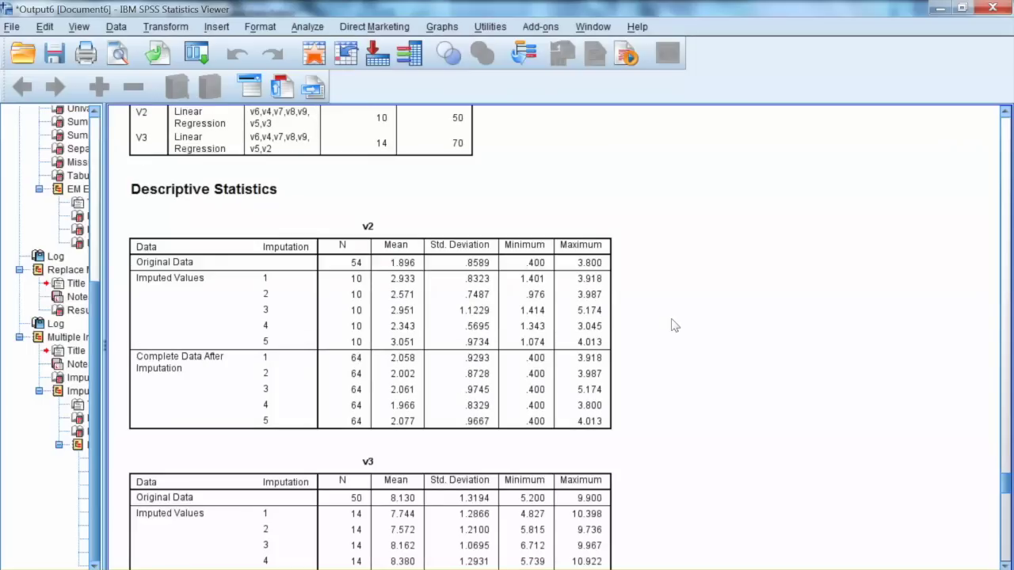
scroll(672, 324, down, 1)
click(246, 266)
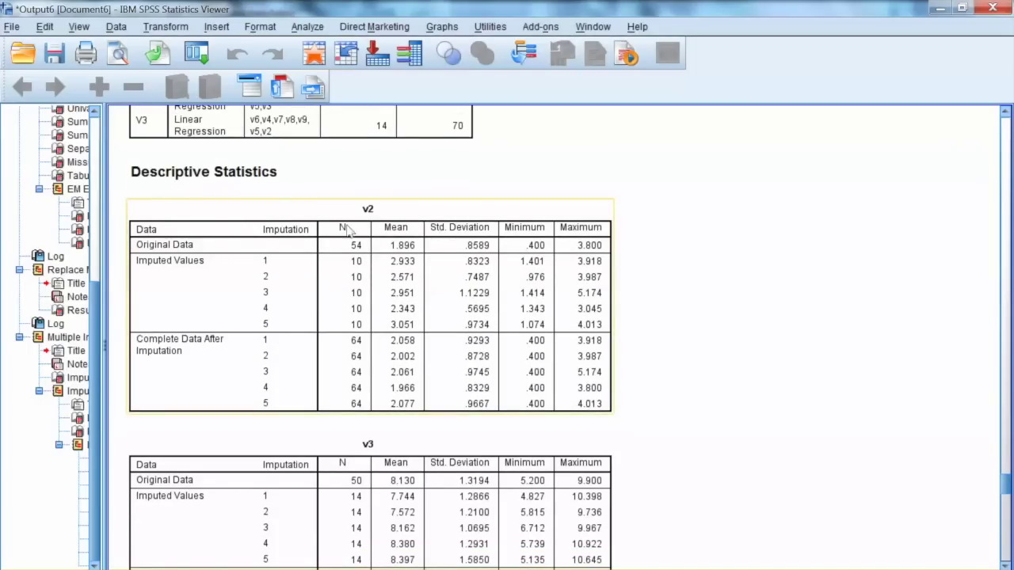
scroll(670, 328, down, 2)
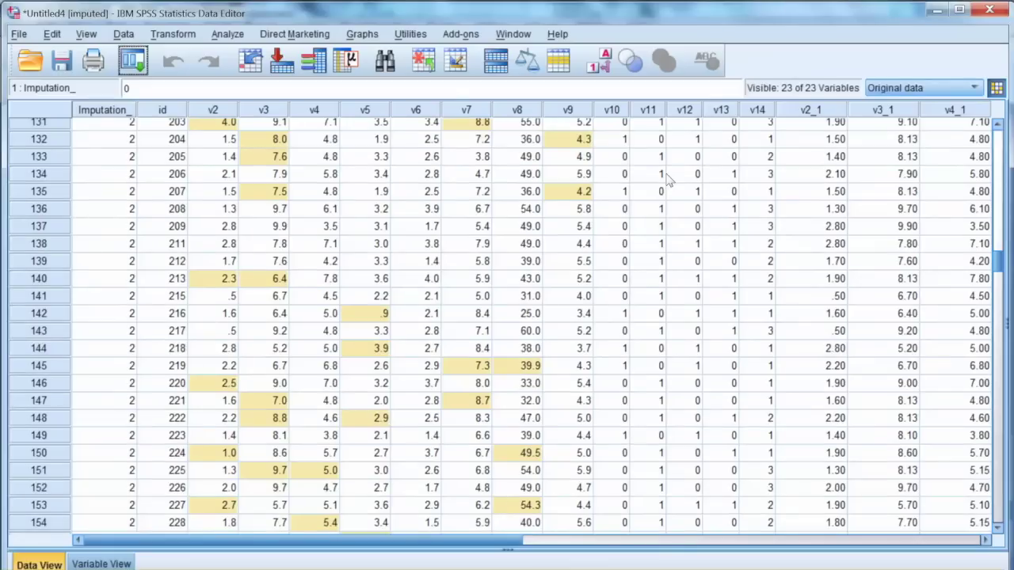
scroll(669, 181, down, 20)
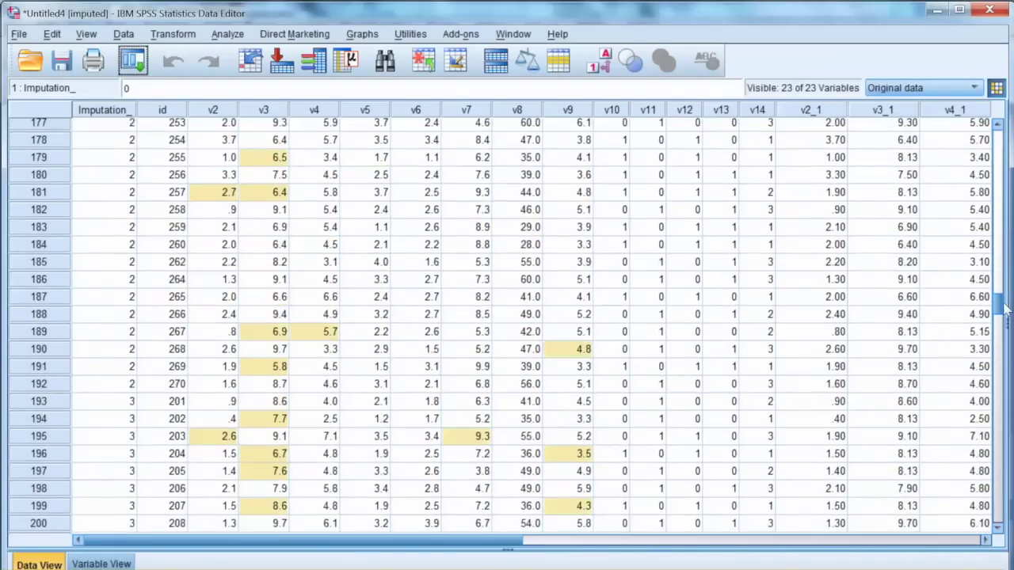
scroll(670, 209, down, 20)
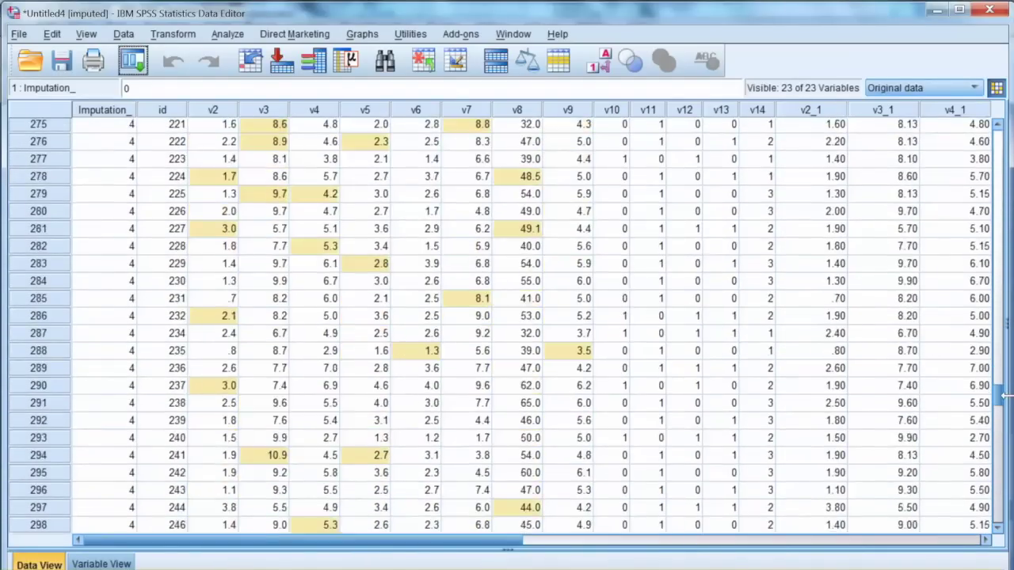
scroll(671, 271, down, 20)
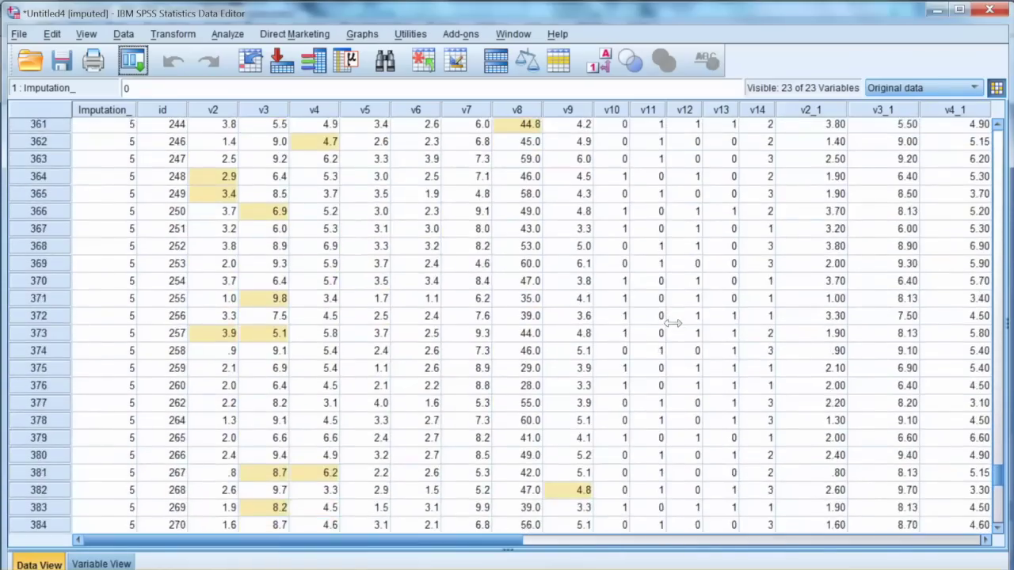
scroll(672, 336, up, 20)
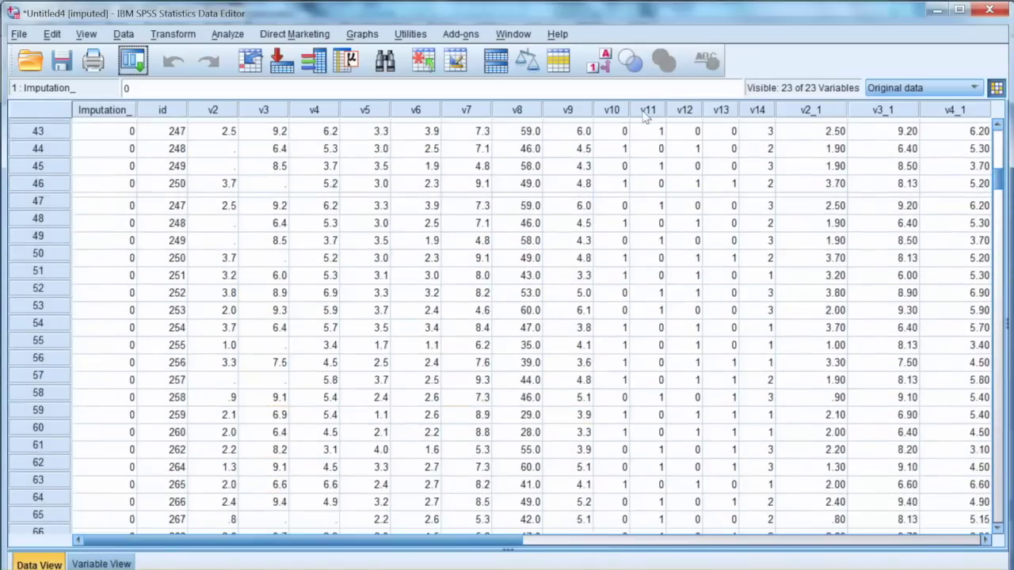
click(127, 563)
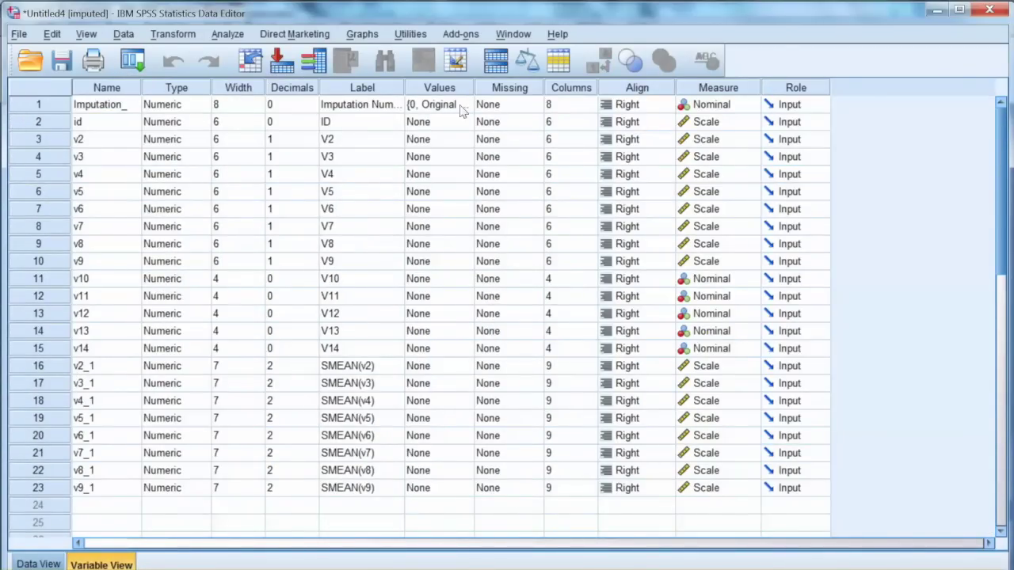
key(ctrl+t)
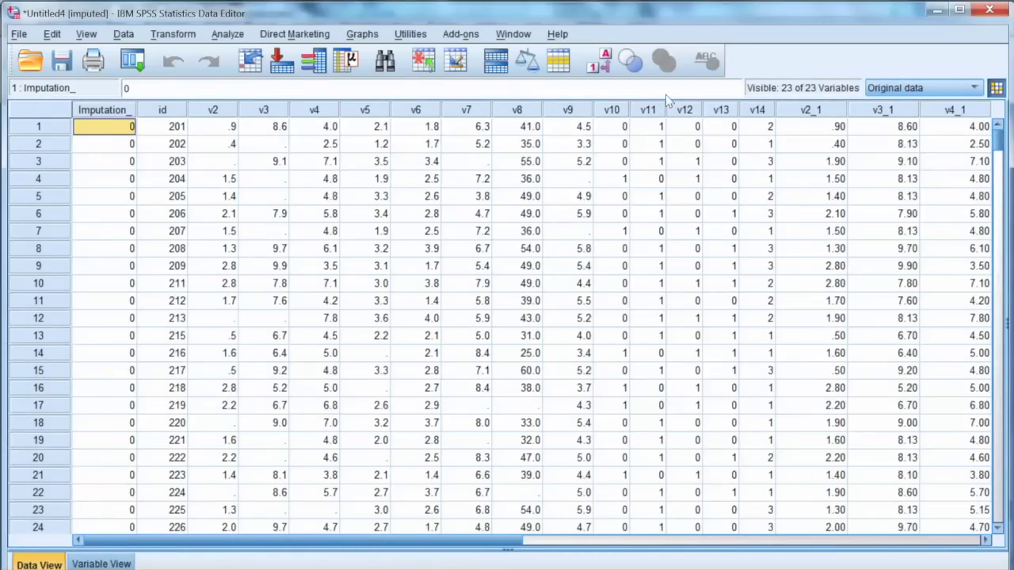
scroll(666, 103, down, 2)
scroll(669, 143, down, 20)
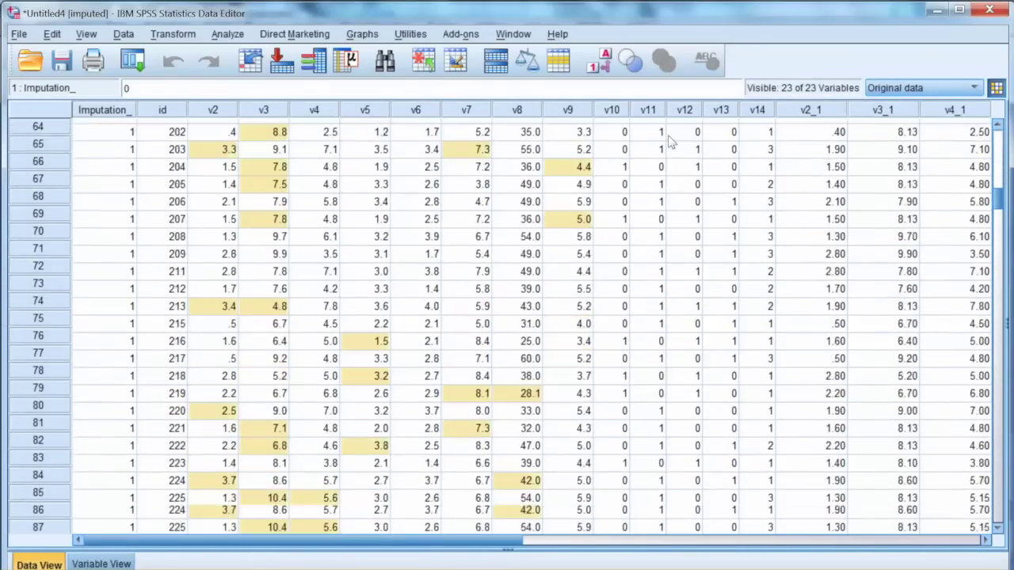
scroll(670, 143, up, 20)
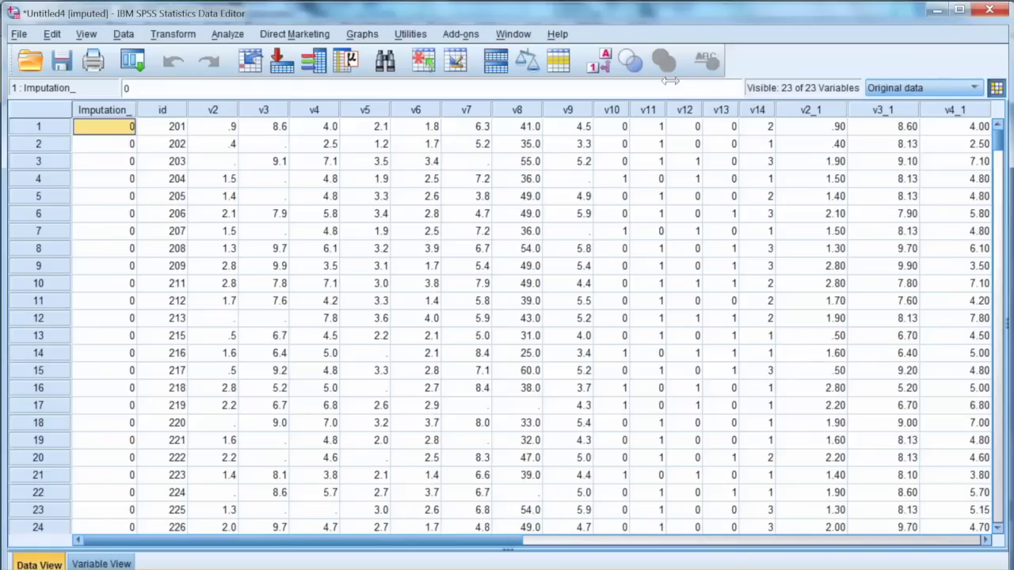